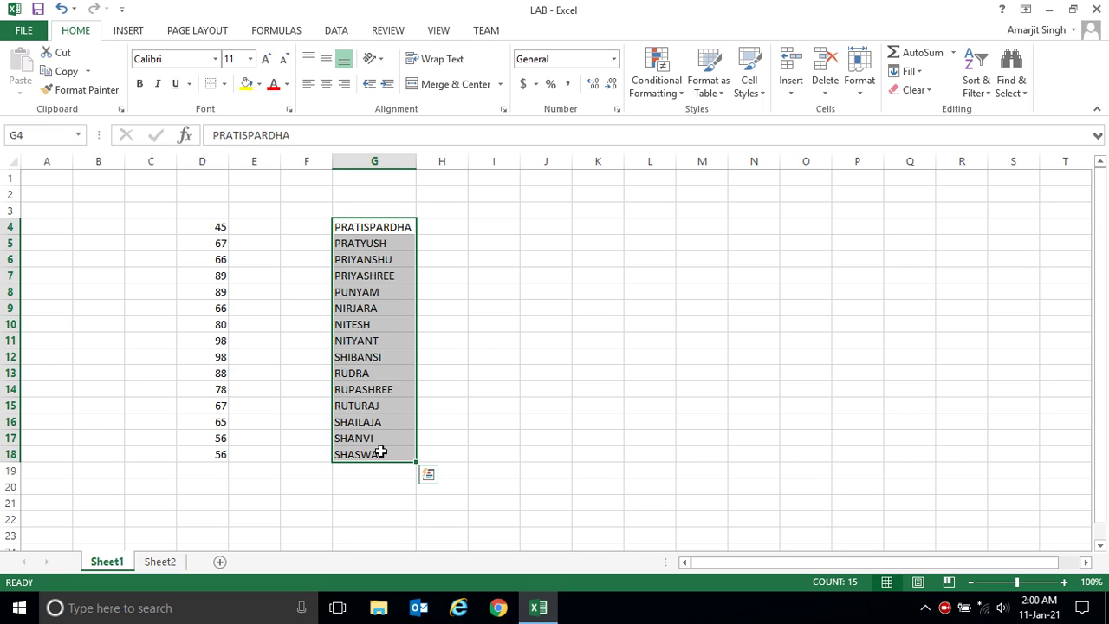
Step: Enter the heading Marks in cell D3, above the column of scores
click(219, 208)
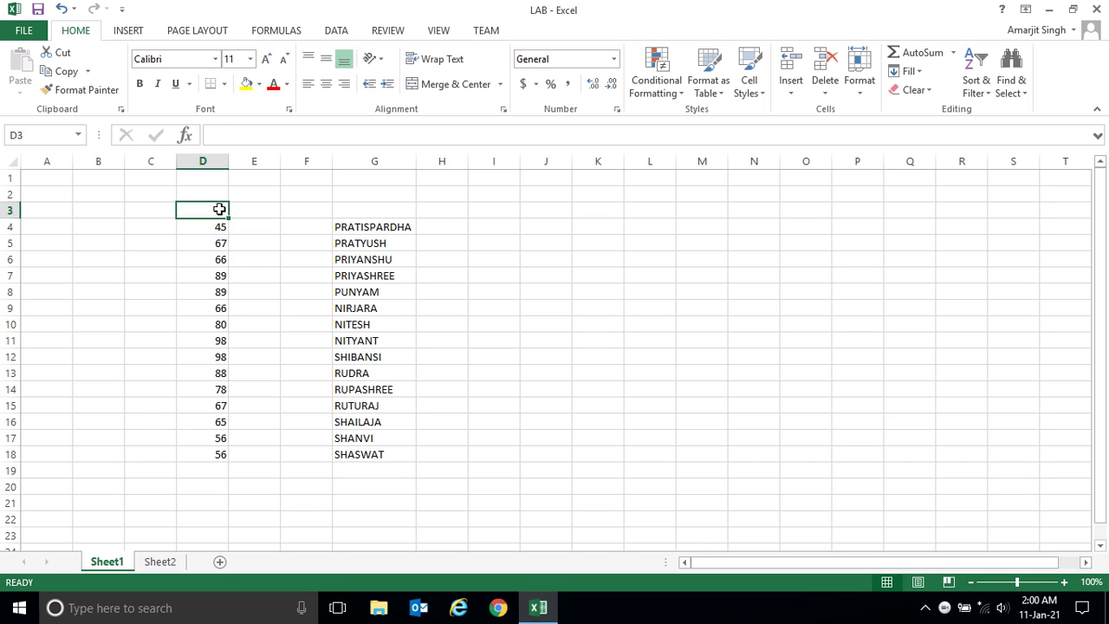
text(Marks)
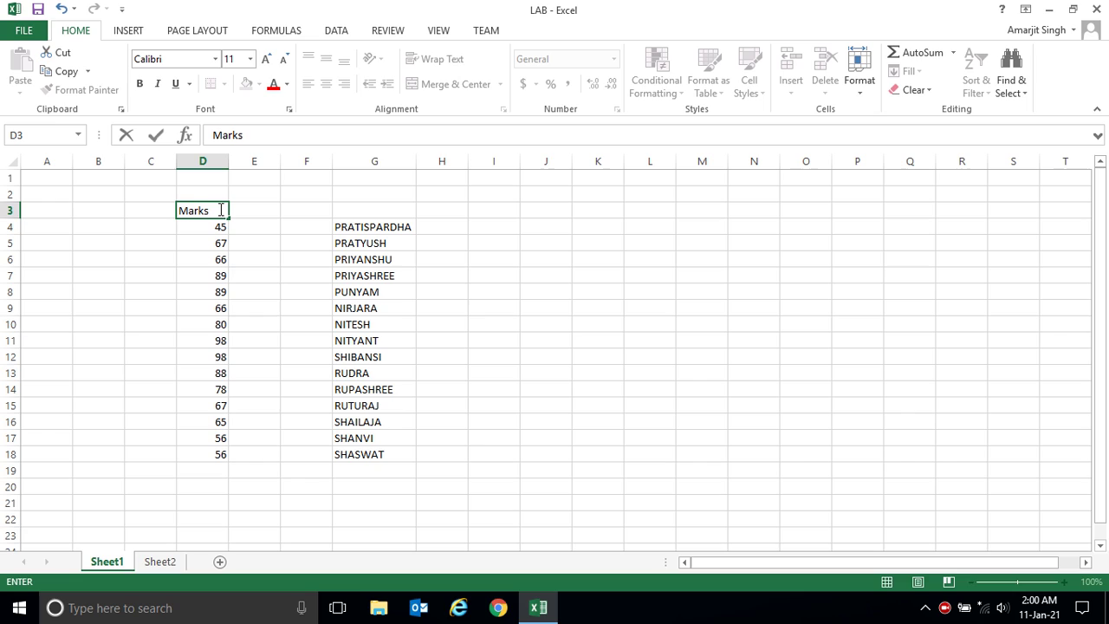
key(Return)
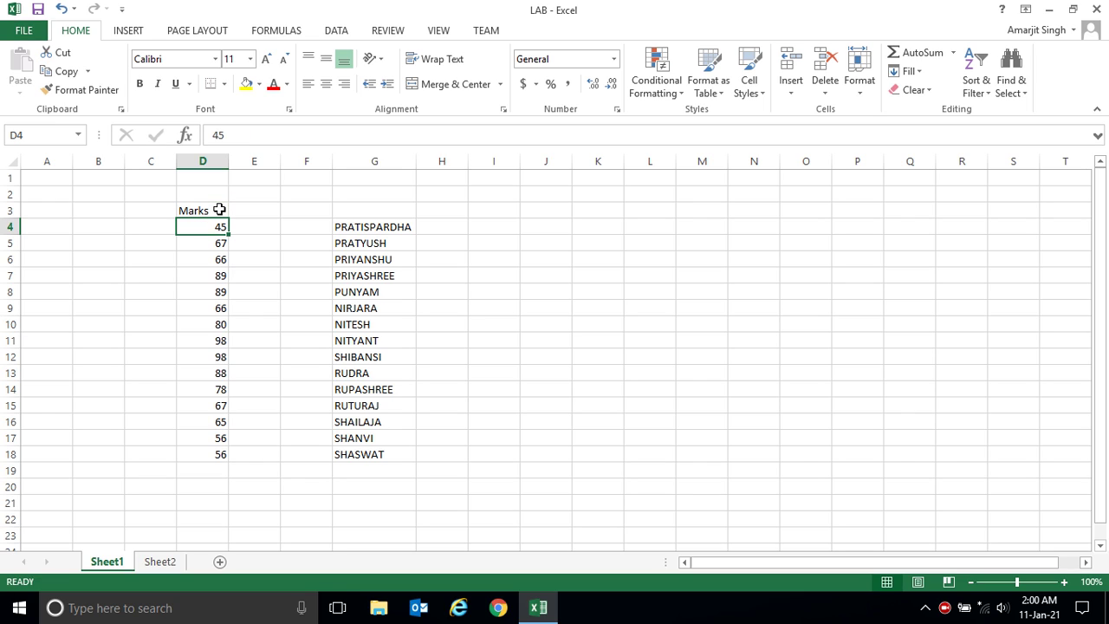
Step: Enter the heading Name Of Student in cell G3, above the list of names
key(Up)
key(Right)
key(Right)
key(Right)
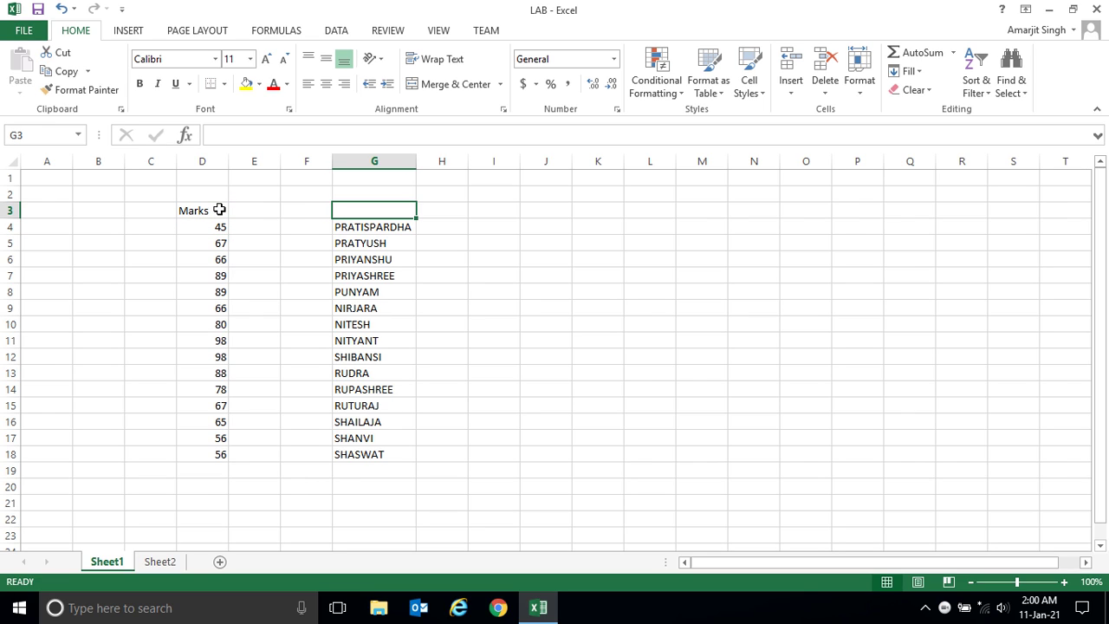
text(Name)
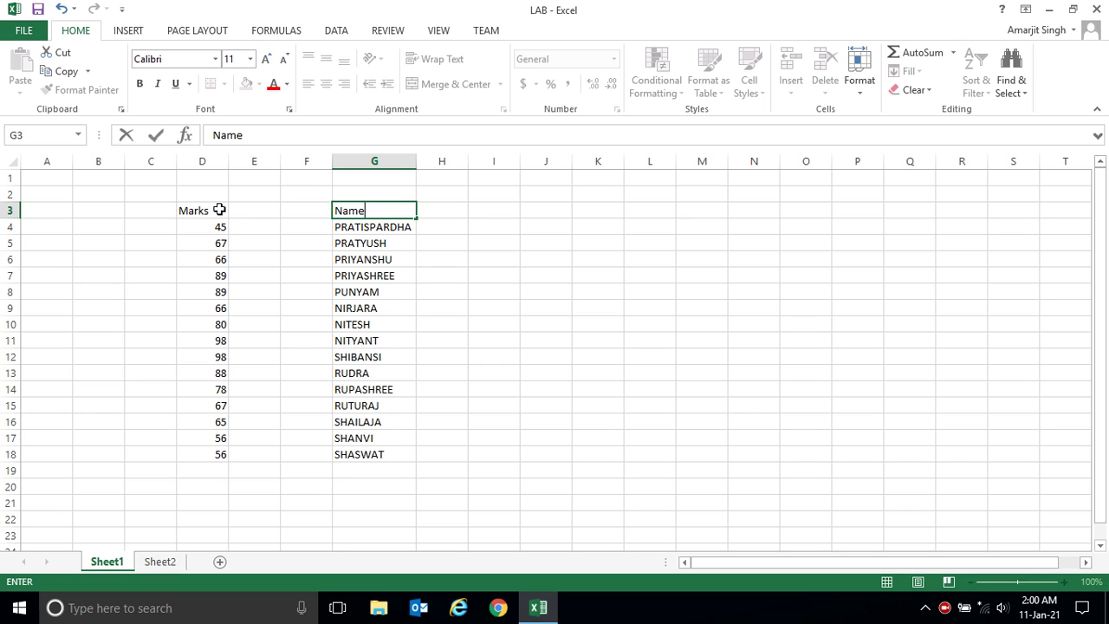
text( Of Studernt)
key(BackSpace)
key(BackSpace)
key(BackSpace)
text(nt)
key(Return)
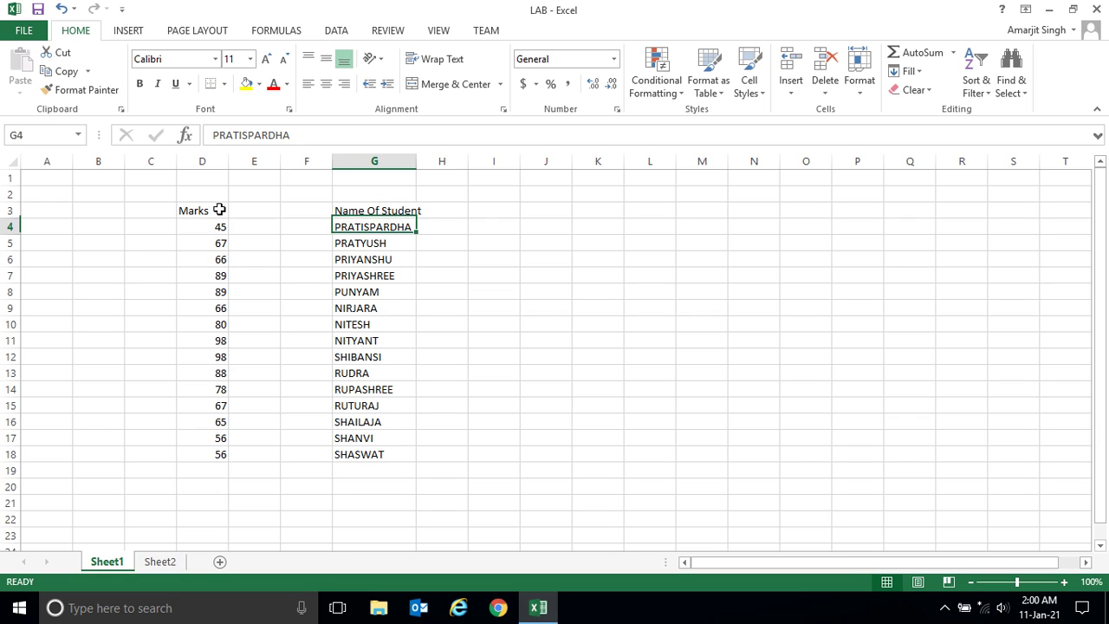
Step: Fill the header row D3:G3 with yellow and apply all borders to the range D3:G19
drag(186, 216, 370, 212)
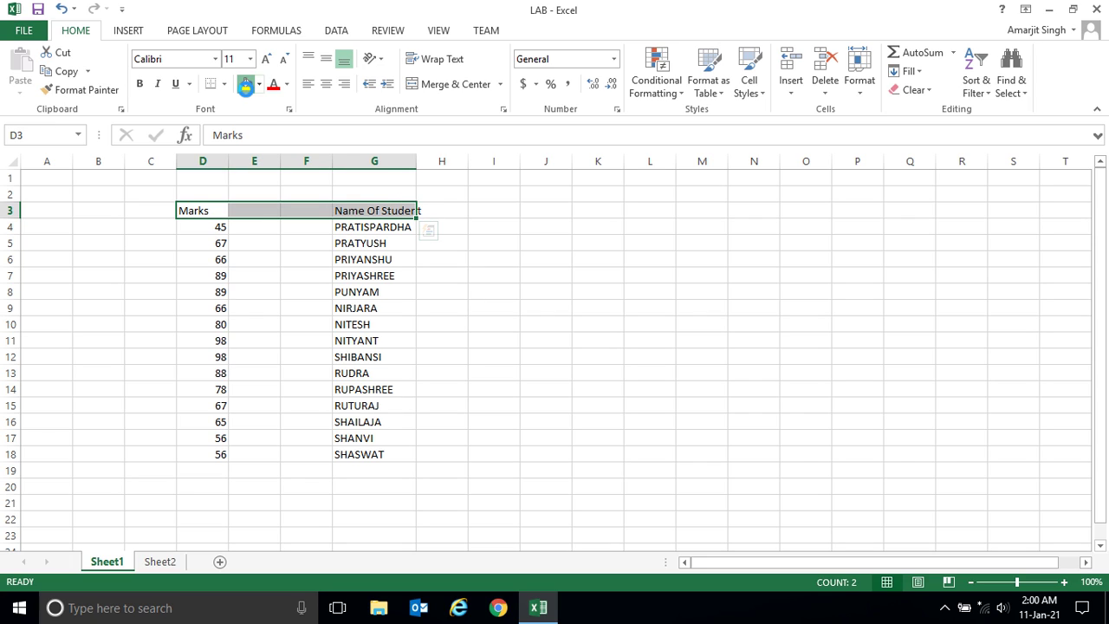
click(247, 83)
click(202, 210)
drag(202, 210, 341, 469)
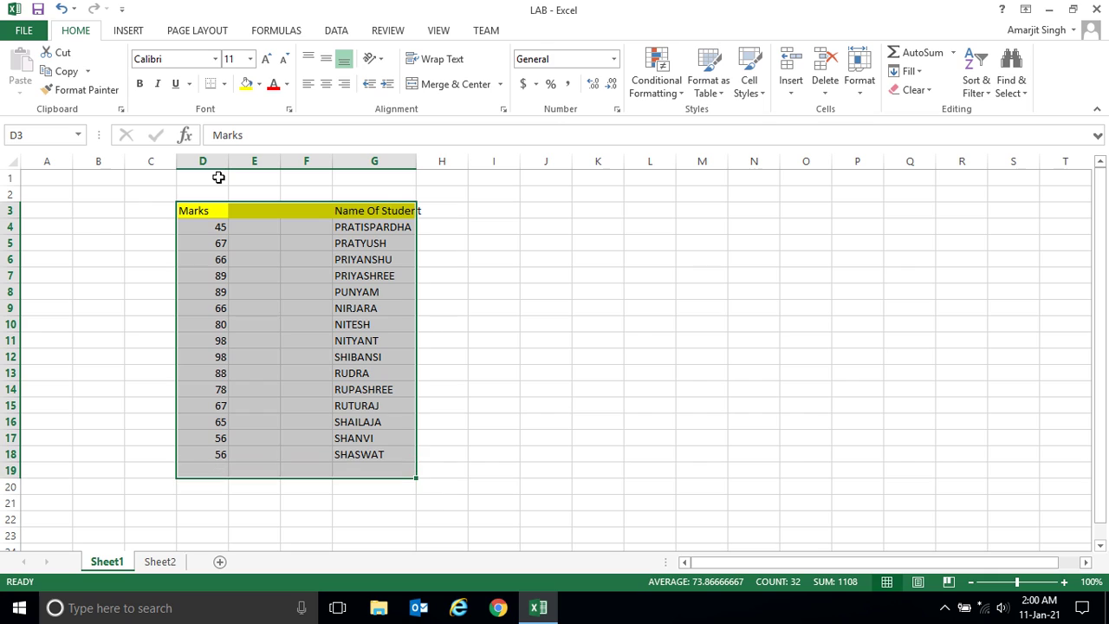
click(224, 83)
click(234, 223)
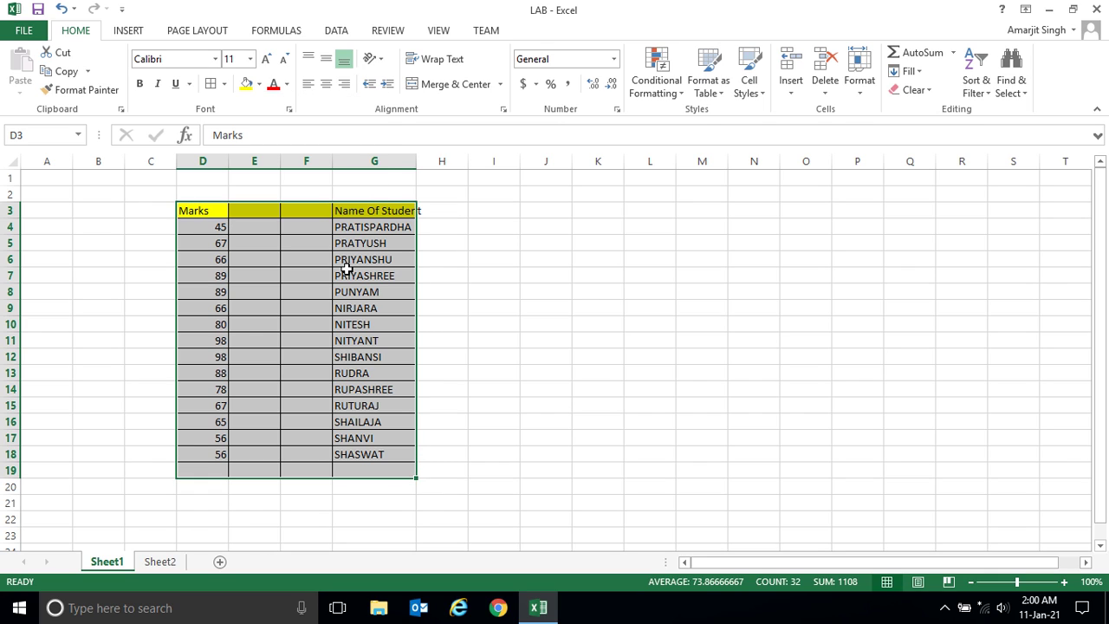
Step: Auto-fit the width of column G to its contents
click(453, 275)
double_click(417, 170)
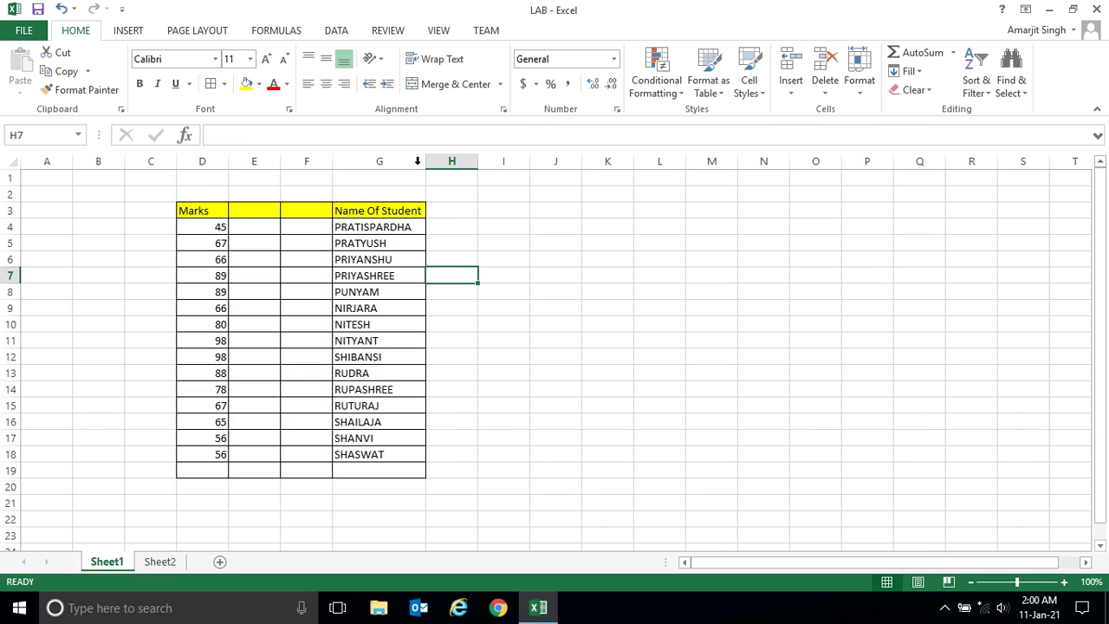
click(518, 250)
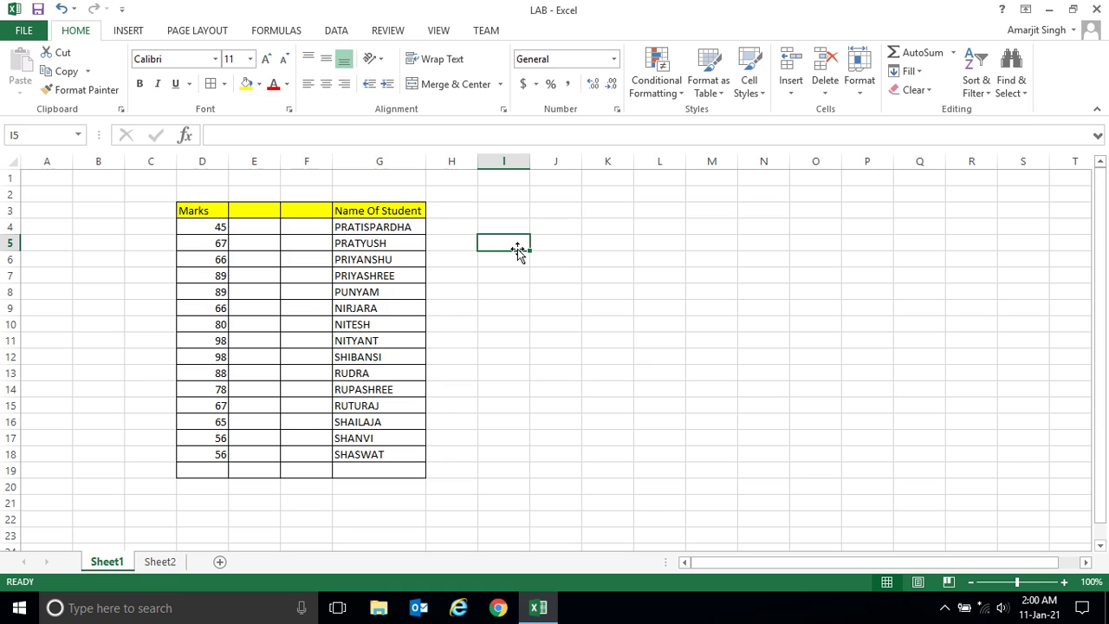
Step: Remove the extra bordered row below the table by painting the blank format of cell K11 over C19:H21
click(626, 340)
click(87, 90)
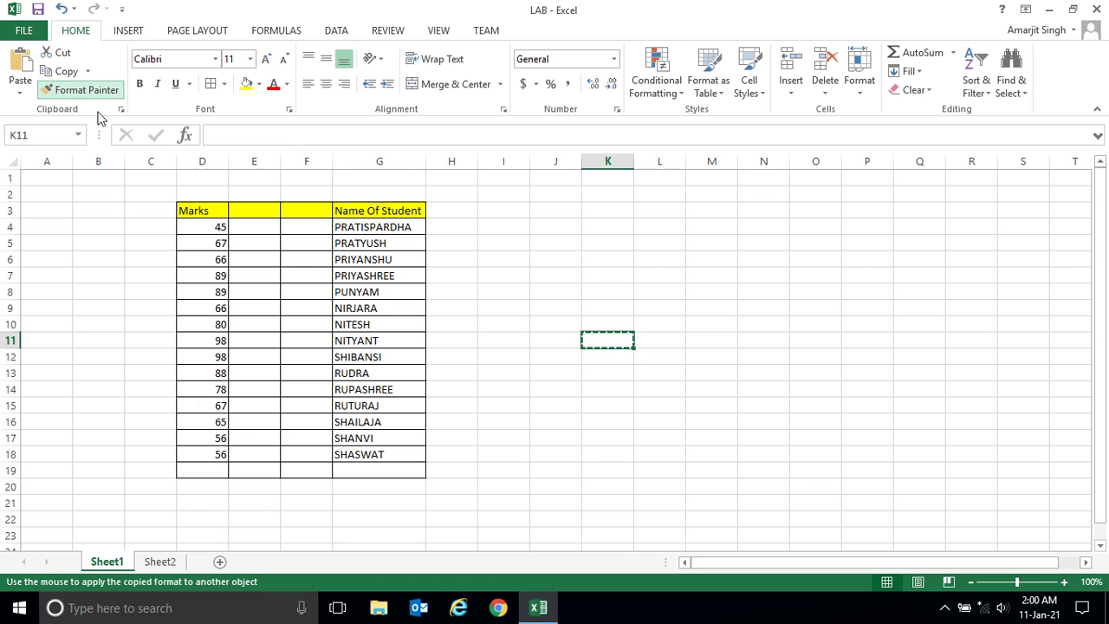
drag(176, 475, 466, 502)
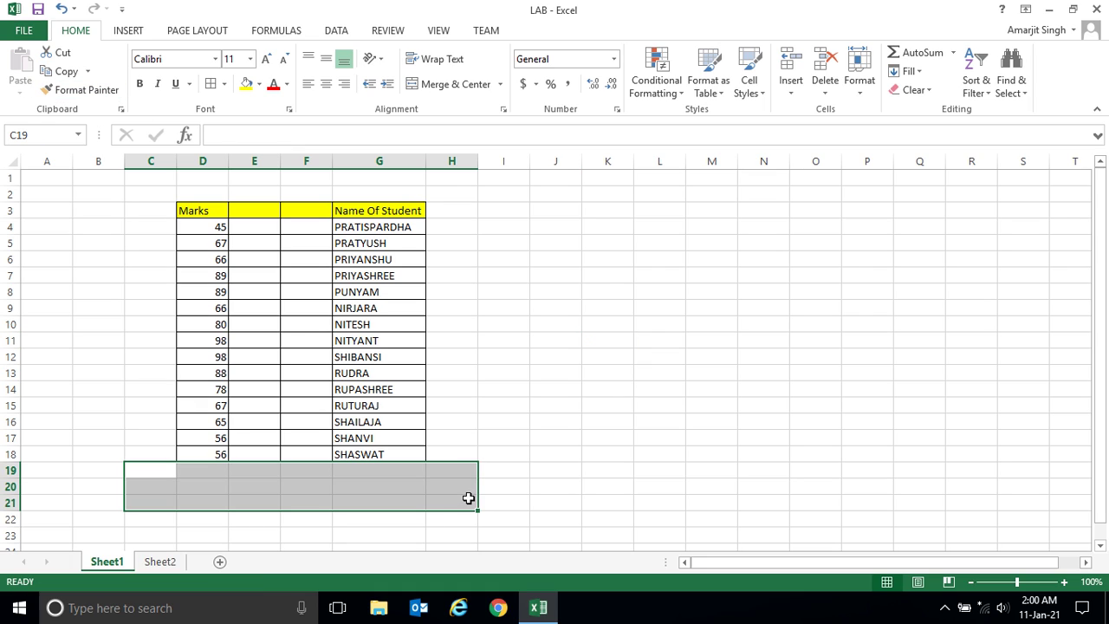
click(591, 454)
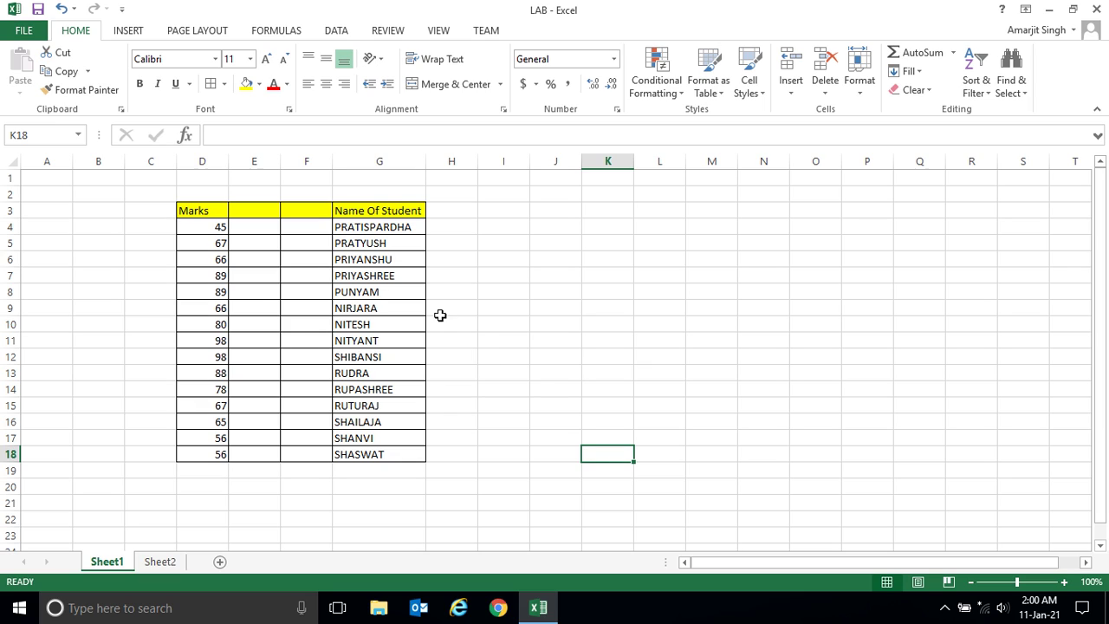
drag(217, 227, 218, 440)
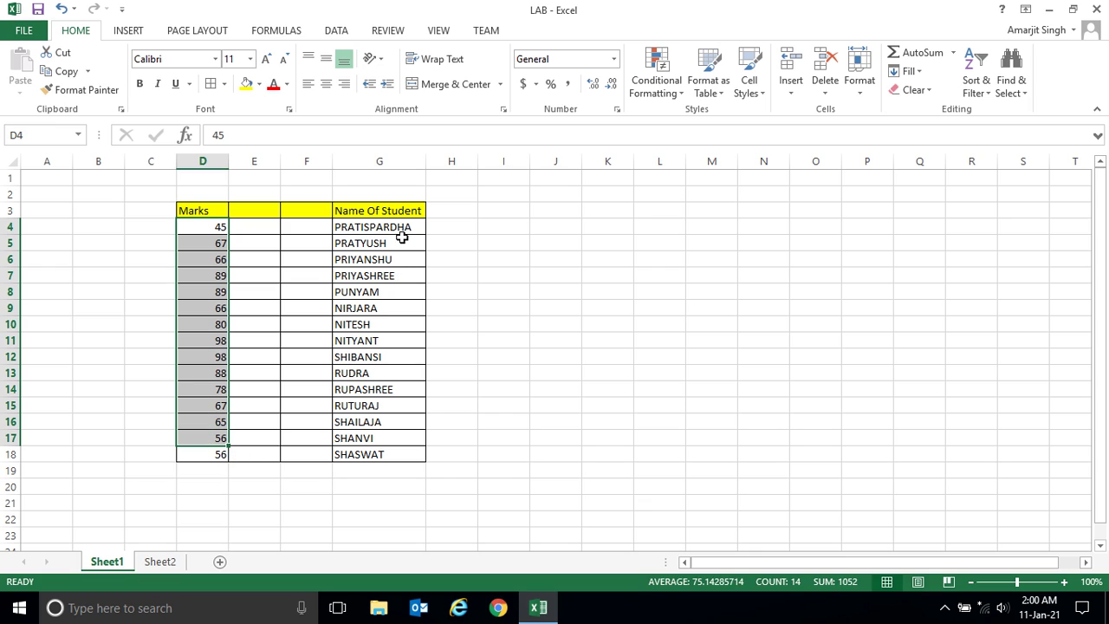
drag(394, 230, 377, 464)
Step: Count the marks above 70 in cell J8 with the formula =COUNTIF(D4:D18,">70")
click(580, 296)
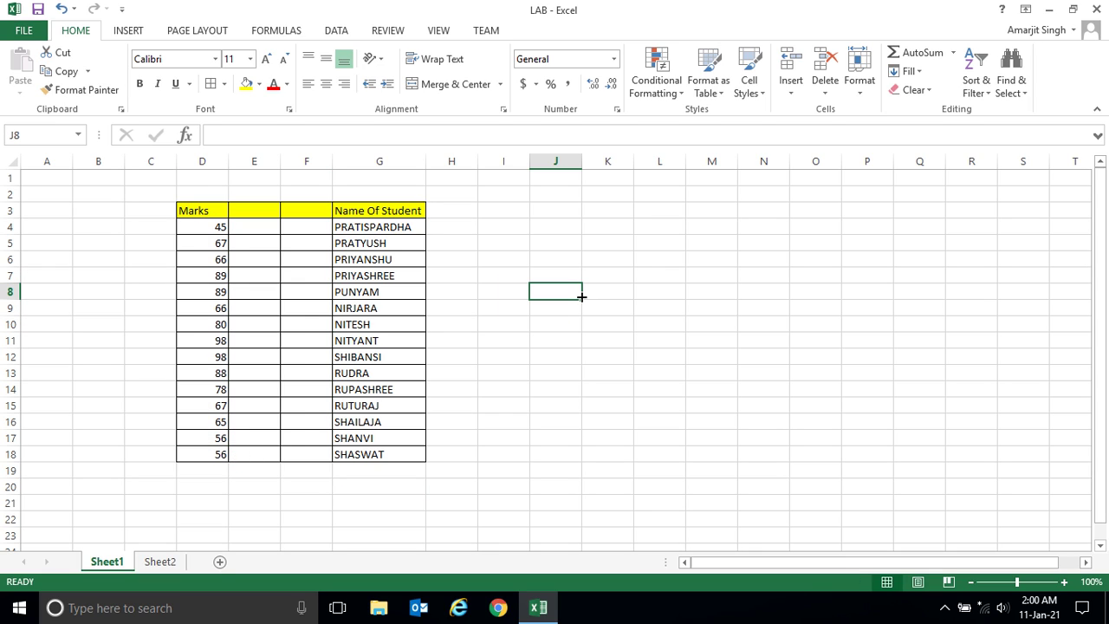
text(=)
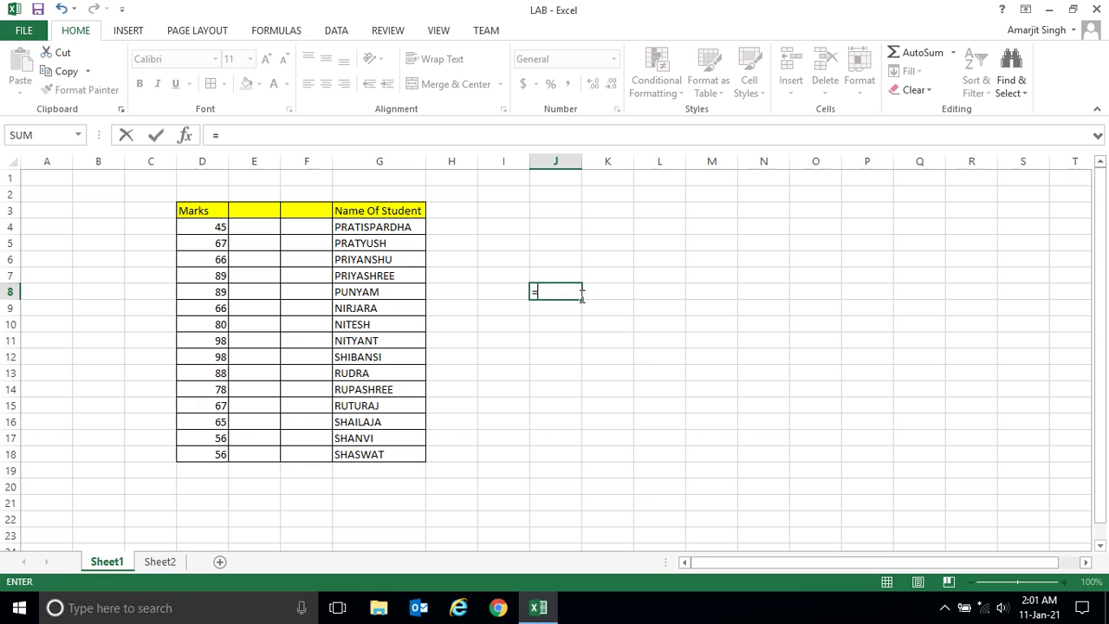
text(COUNTIF)
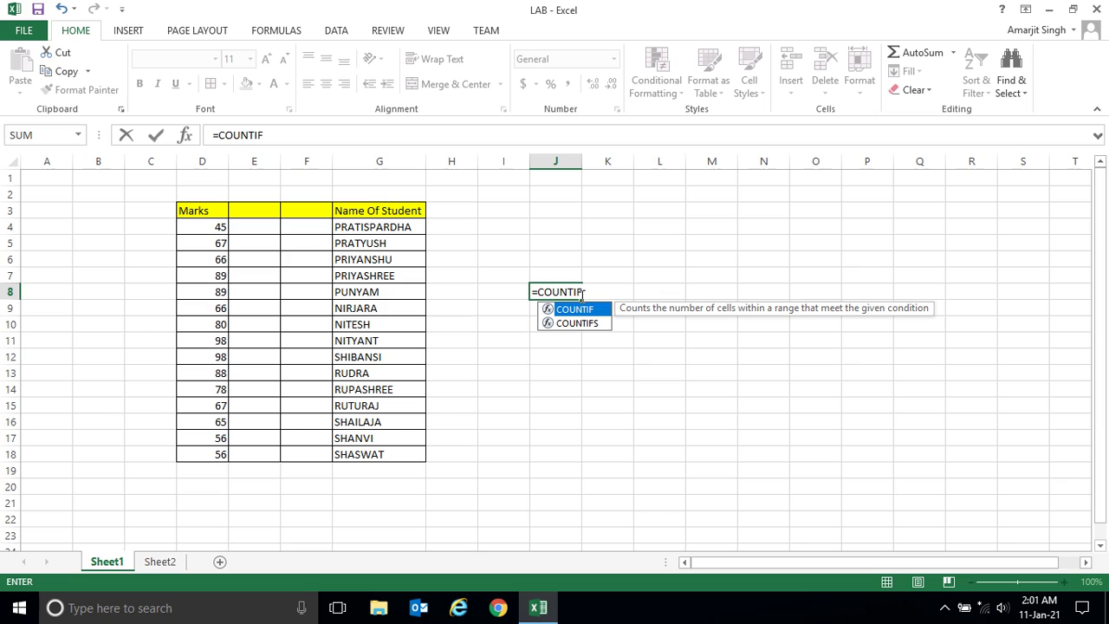
text(()
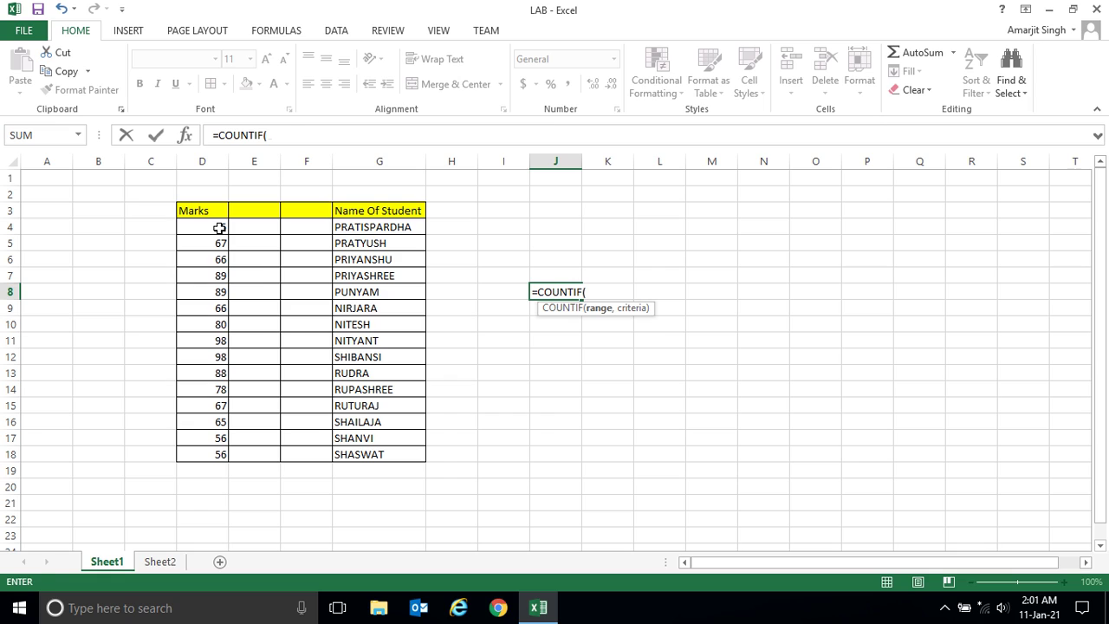
drag(220, 227, 215, 452)
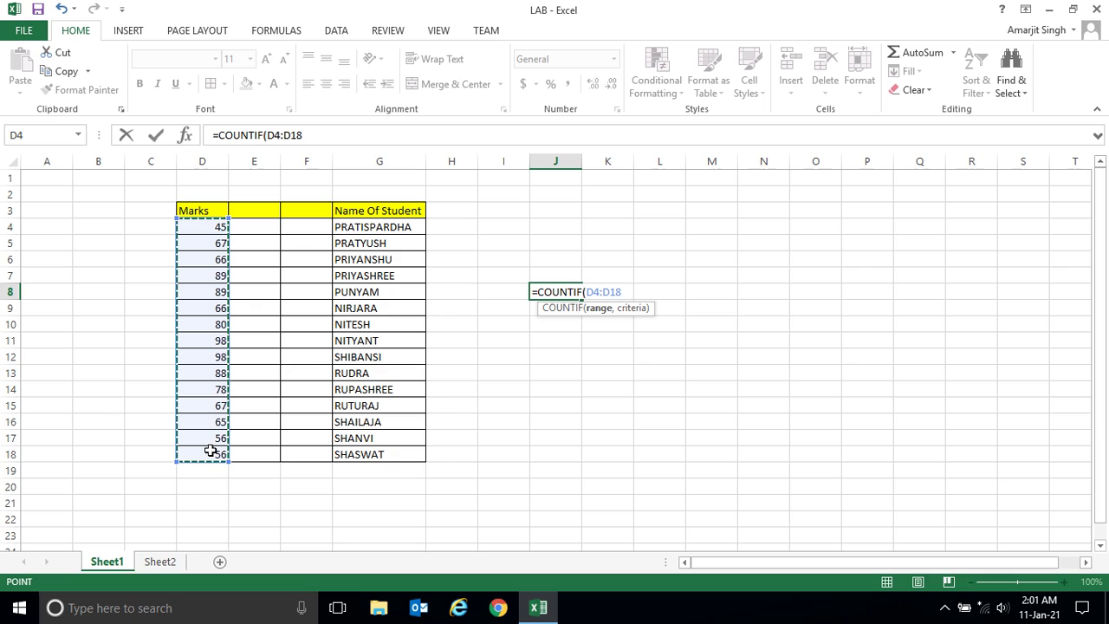
text(,)
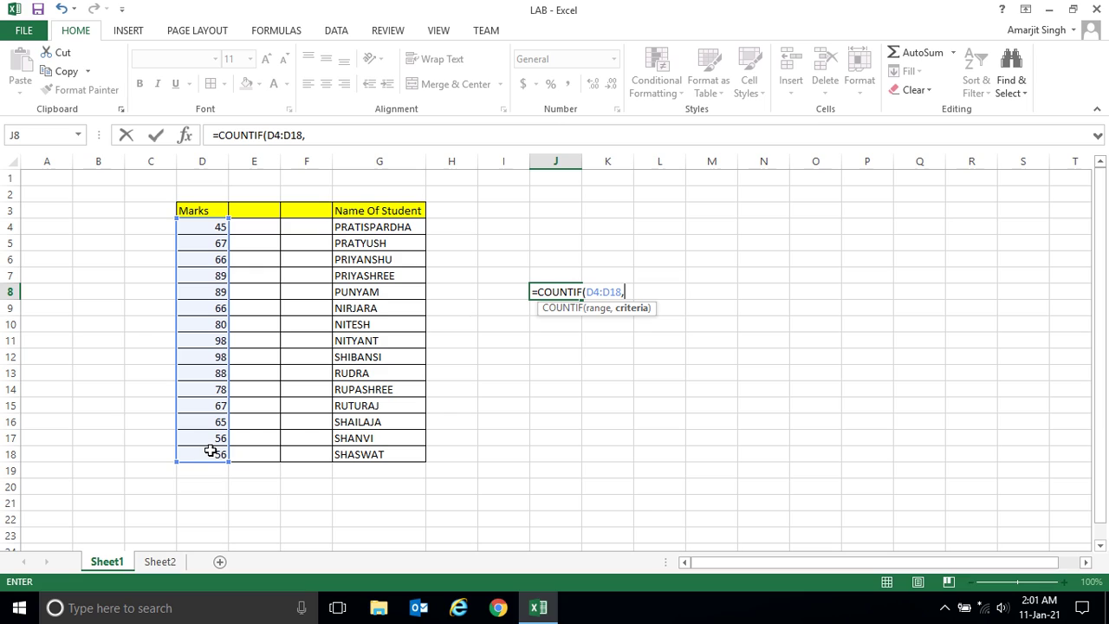
text(">70")
text())
key(Return)
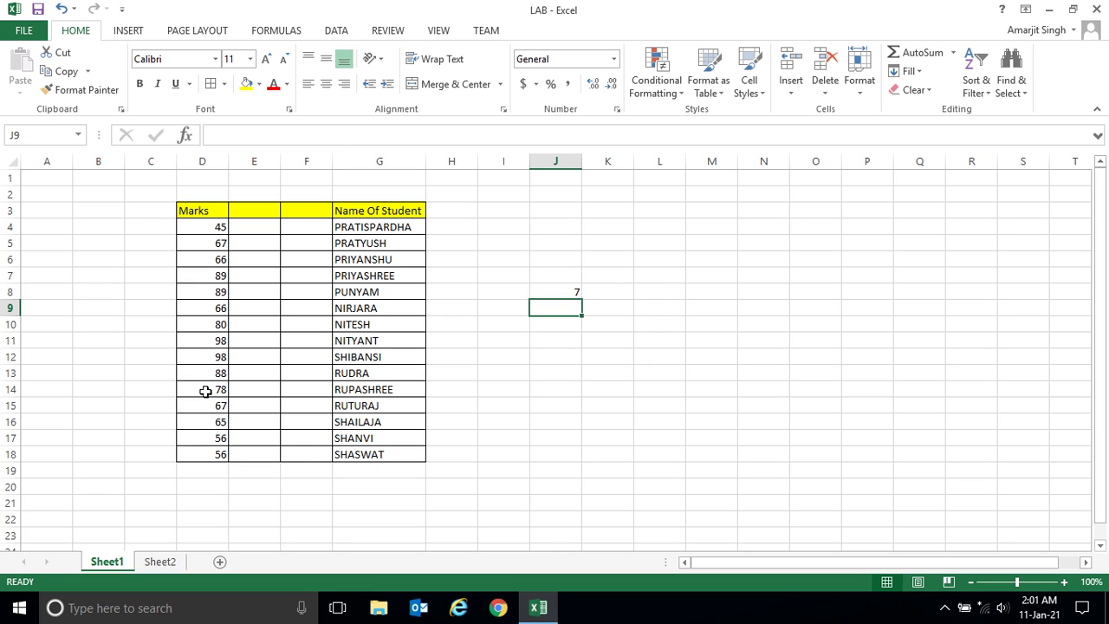
Step: Check the COUNTIF formula in J8 against each mark above 70 in the Marks column
click(555, 292)
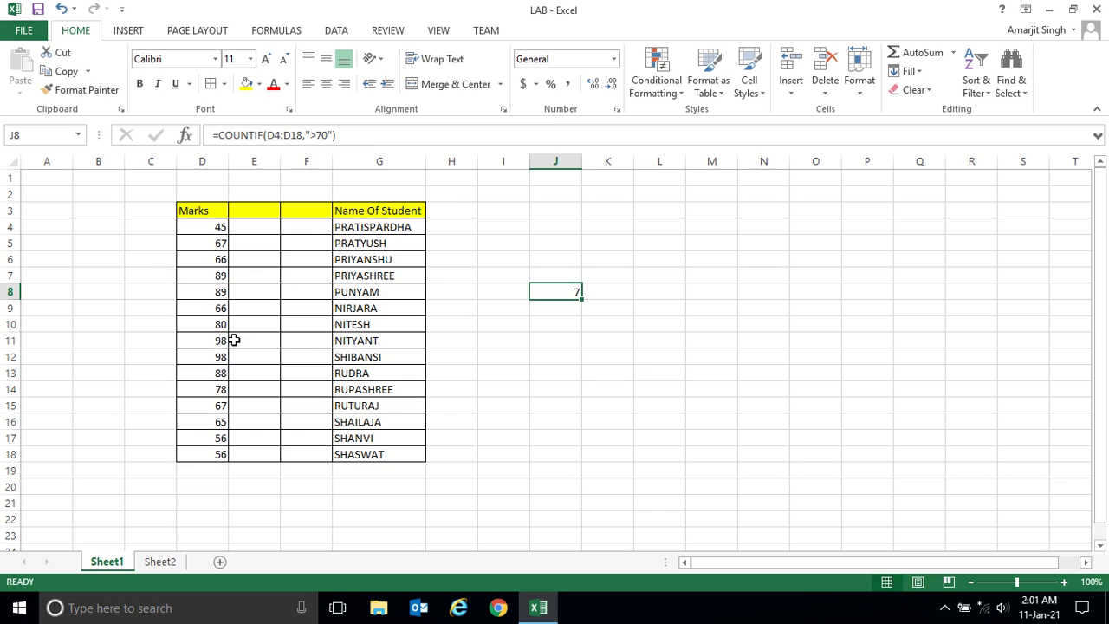
click(212, 277)
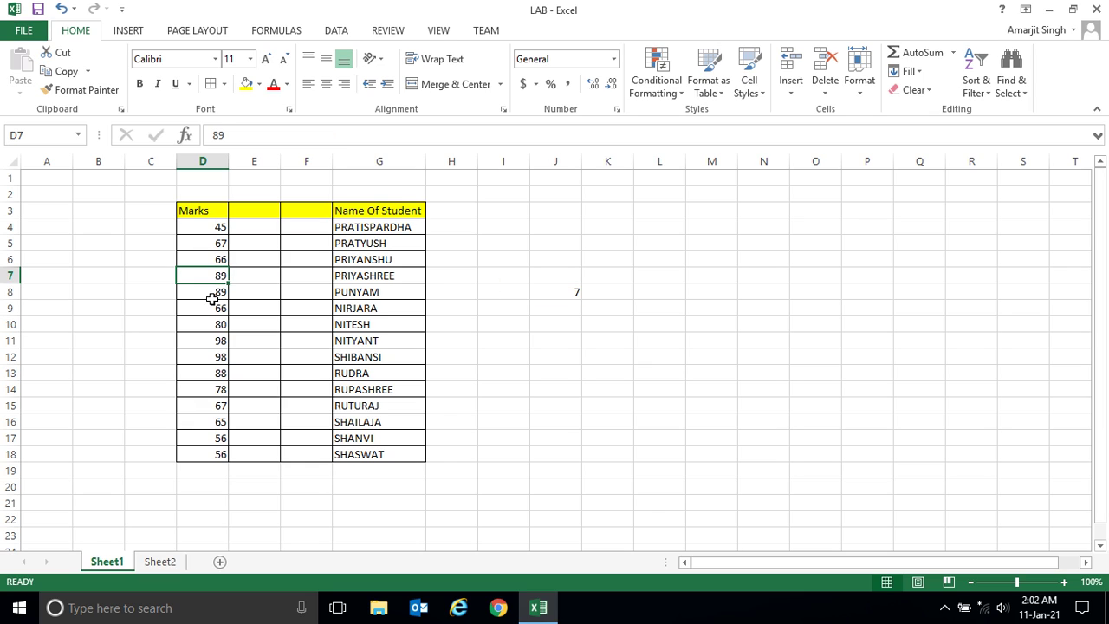
click(213, 295)
click(215, 324)
click(216, 341)
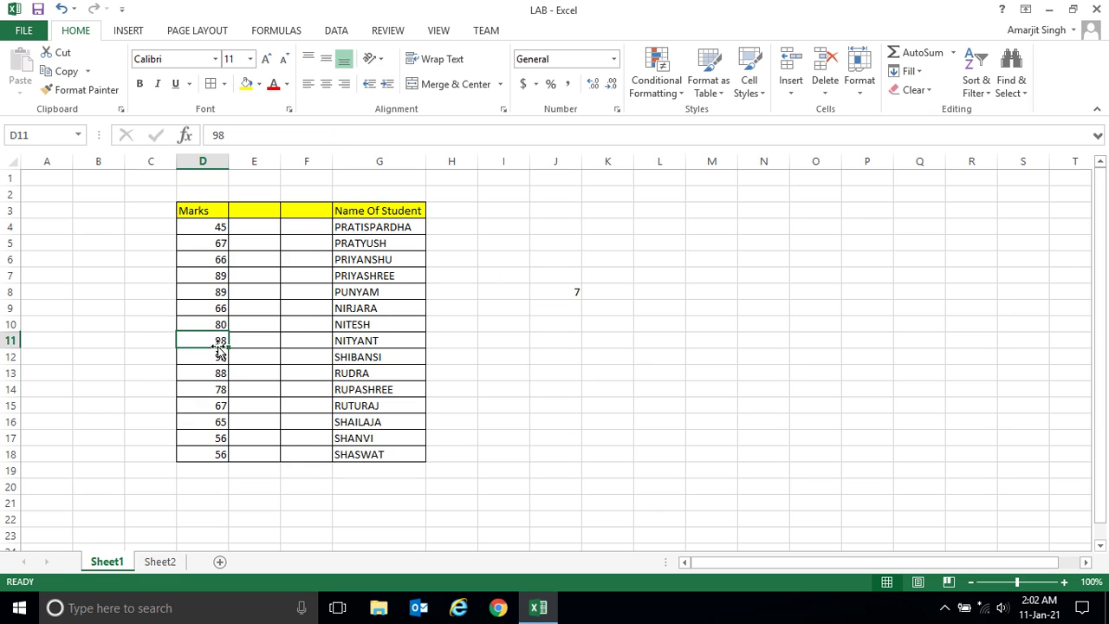
click(218, 356)
click(218, 373)
click(217, 389)
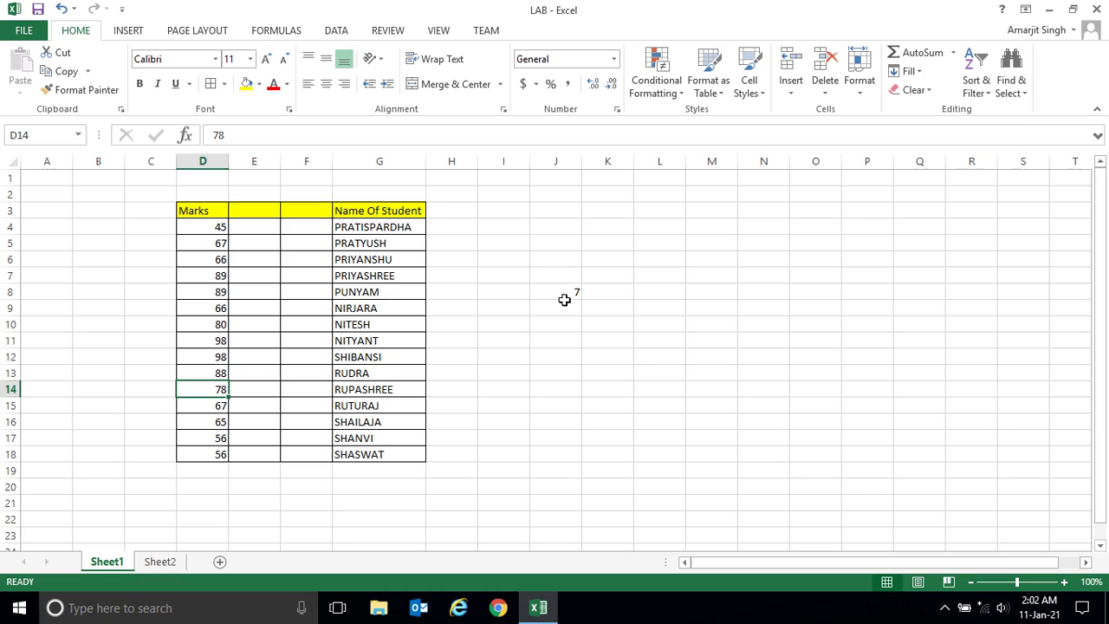
Step: Count the marks of 90 or more in cell J10 with the formula =COUNTIF(D4:D18,">=90")
click(561, 342)
click(561, 326)
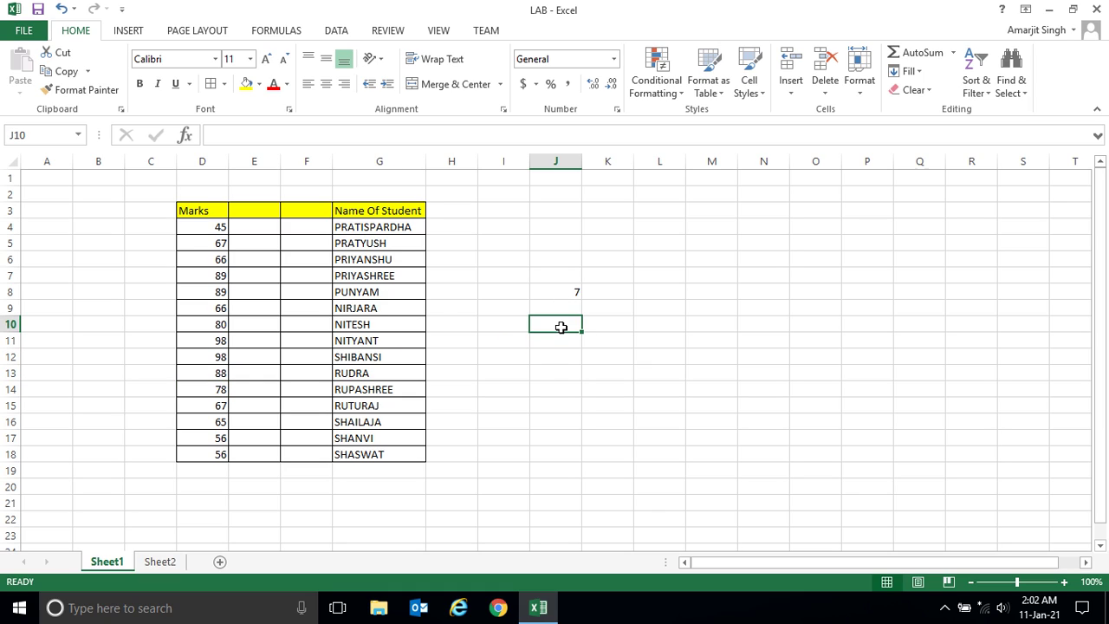
text(=)
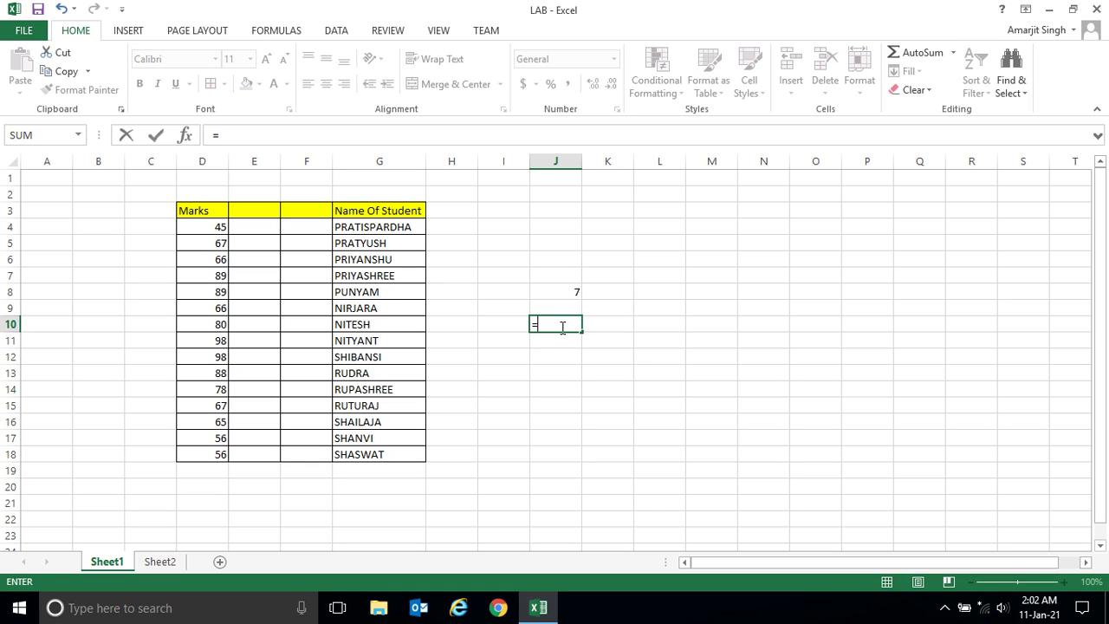
text(CO)
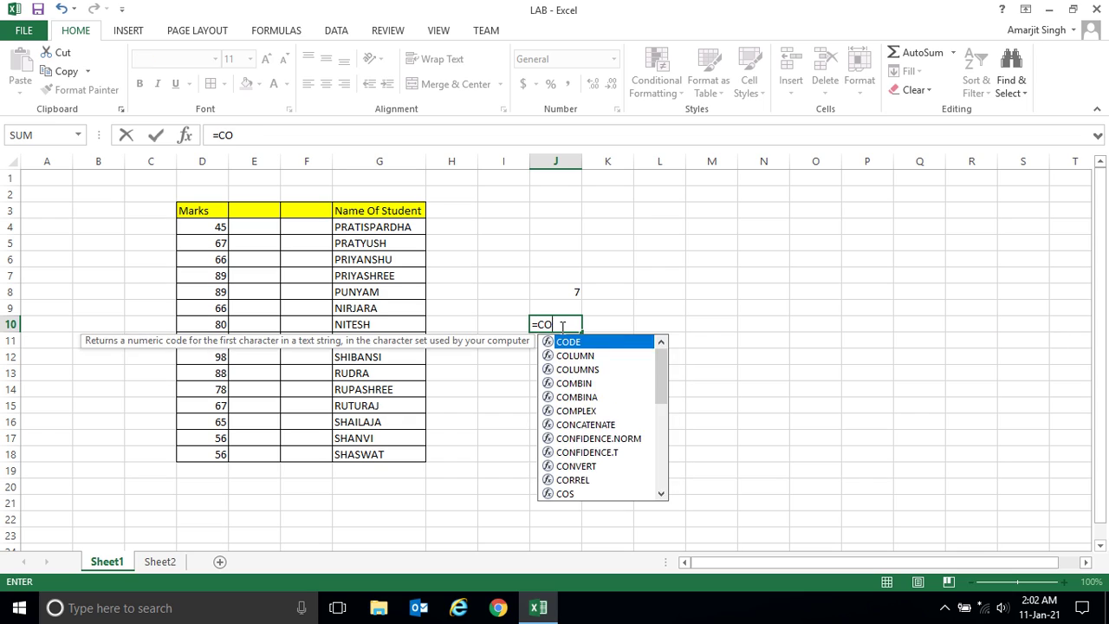
text(UNTIF)
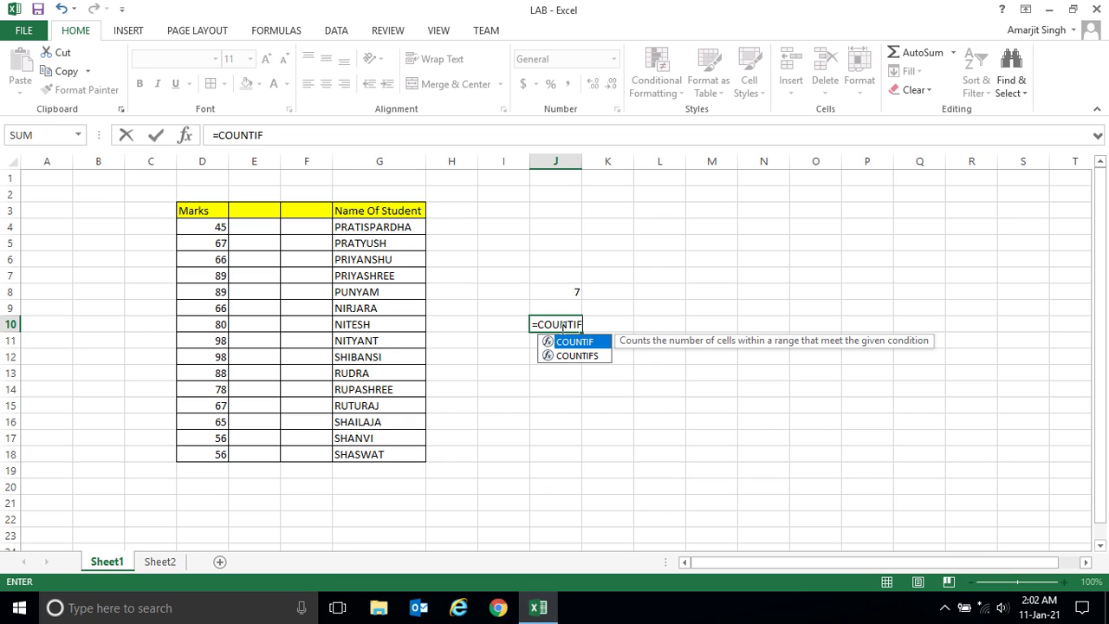
text(()
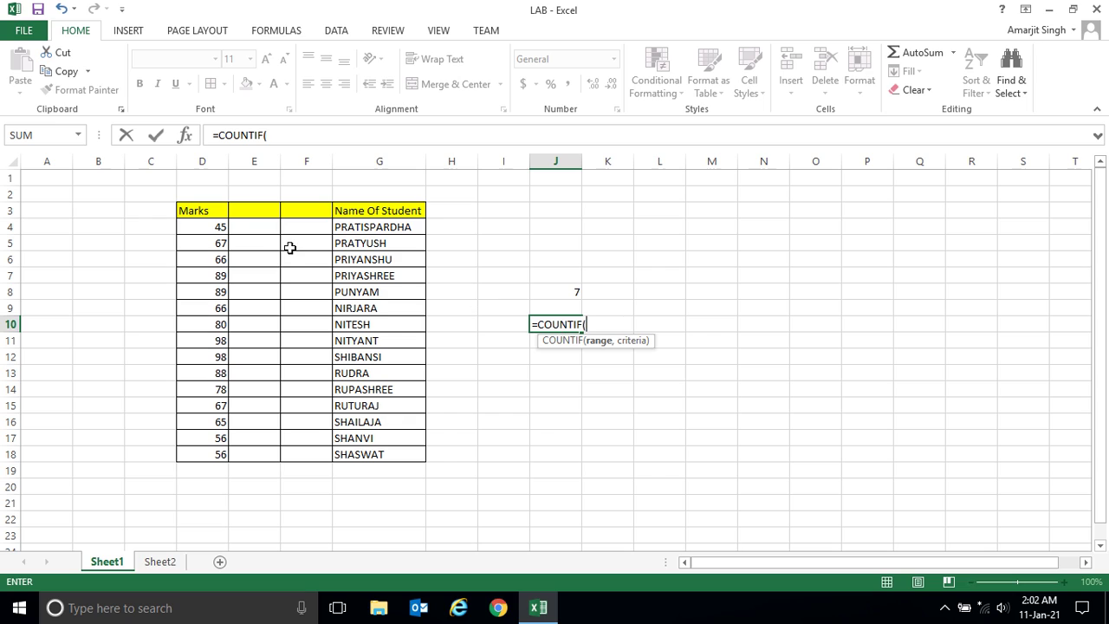
drag(218, 228, 210, 448)
text(,)
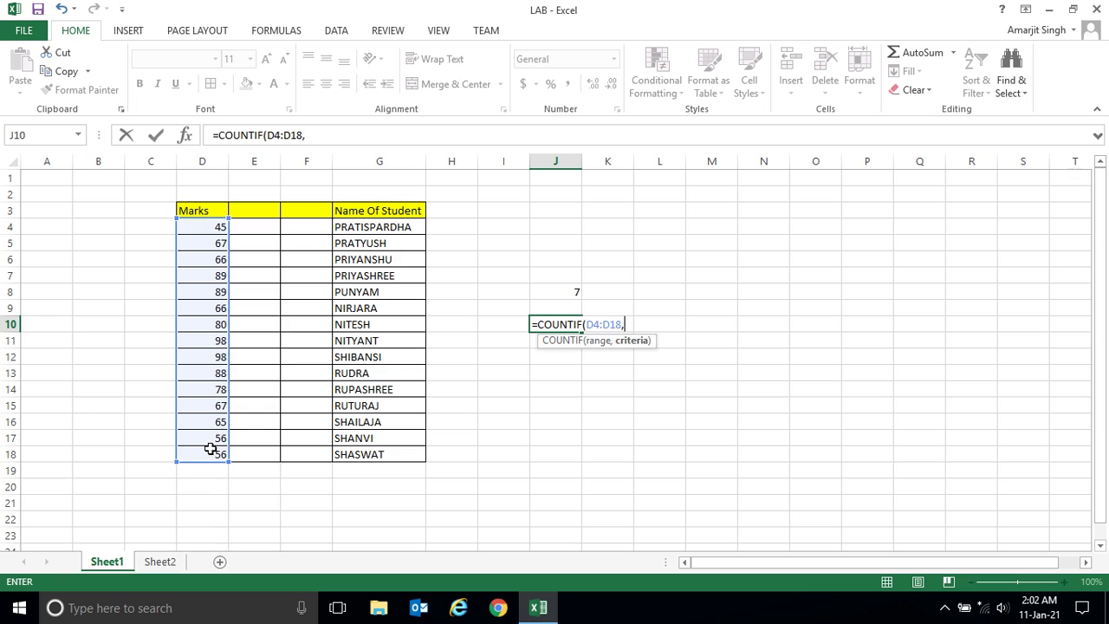
text(">90)
key(BackSpace)
key(BackSpace)
text(=90"))
key(Return)
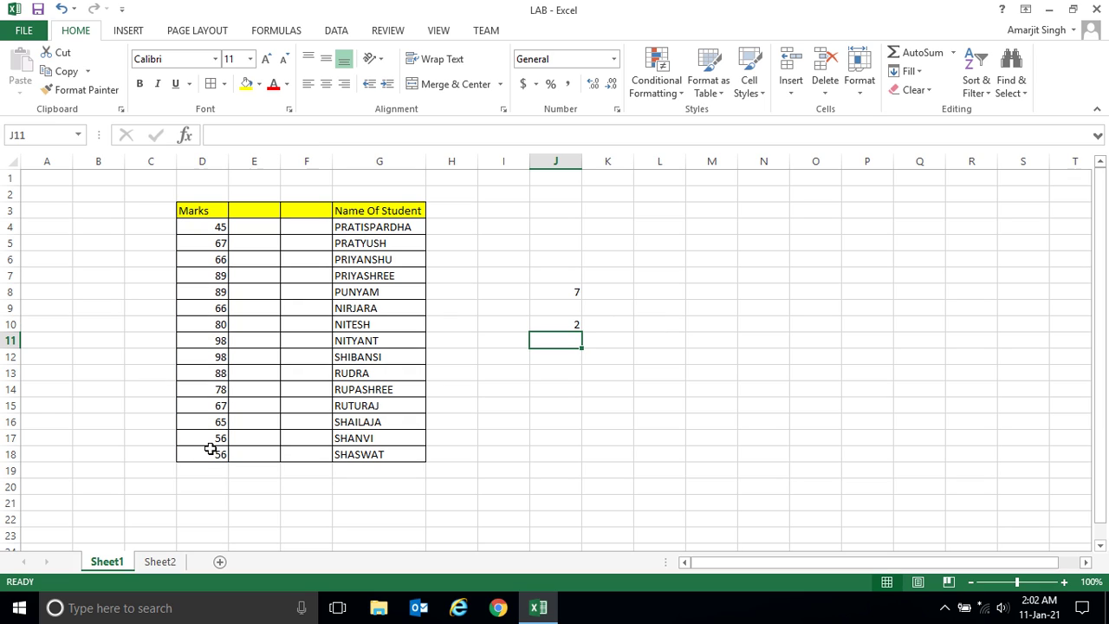
Step: Check the marks in D11:D12 against the criterion used in J10, and select the empty cell J12
drag(197, 340, 200, 357)
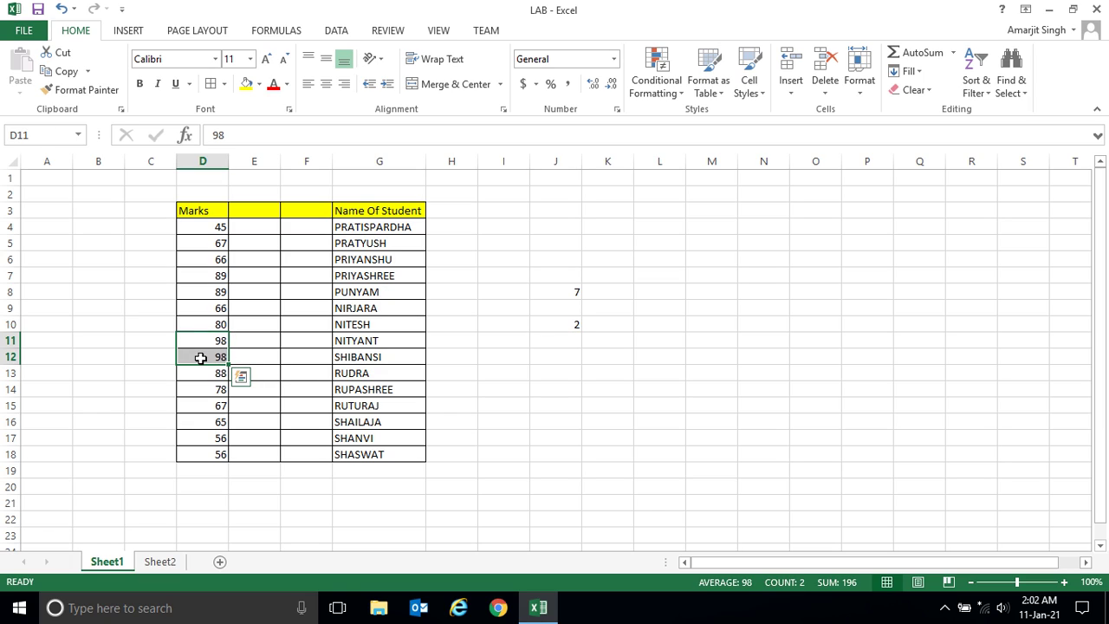
click(568, 387)
click(564, 352)
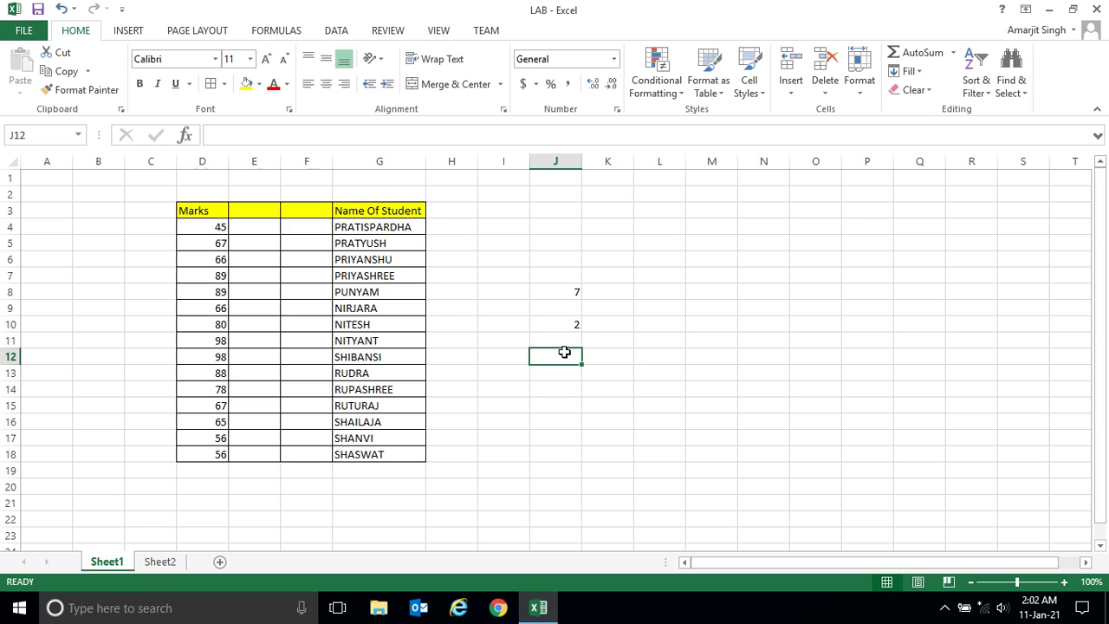
Step: Count the marks equal to 60 in cell J12 with the formula =COUNTIF(D4:D18,"=60")
text(=)
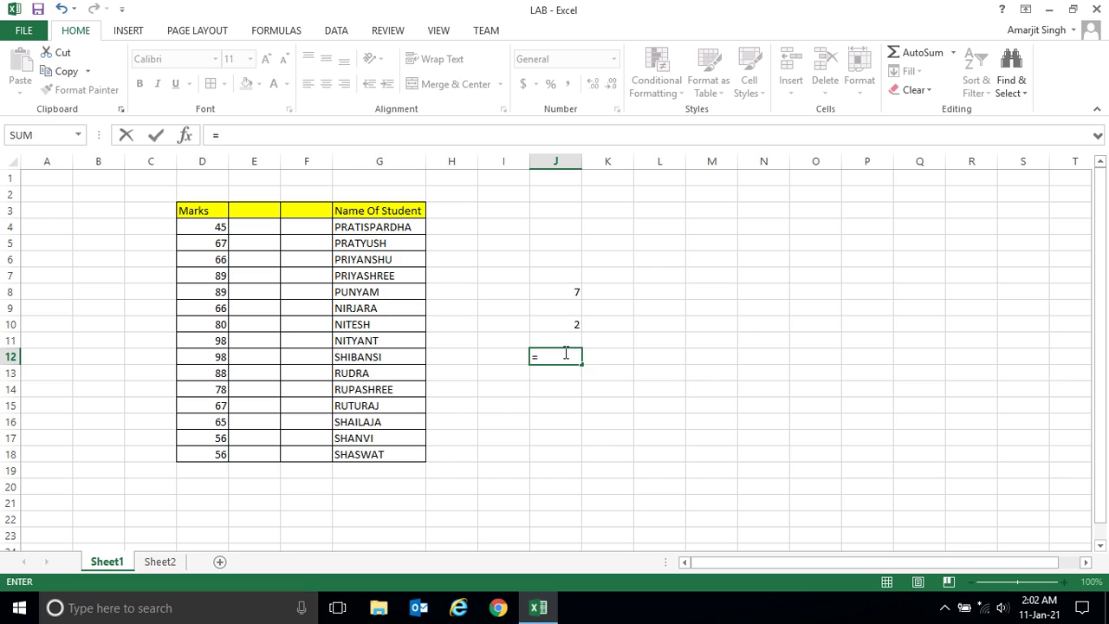
text(COUNT)
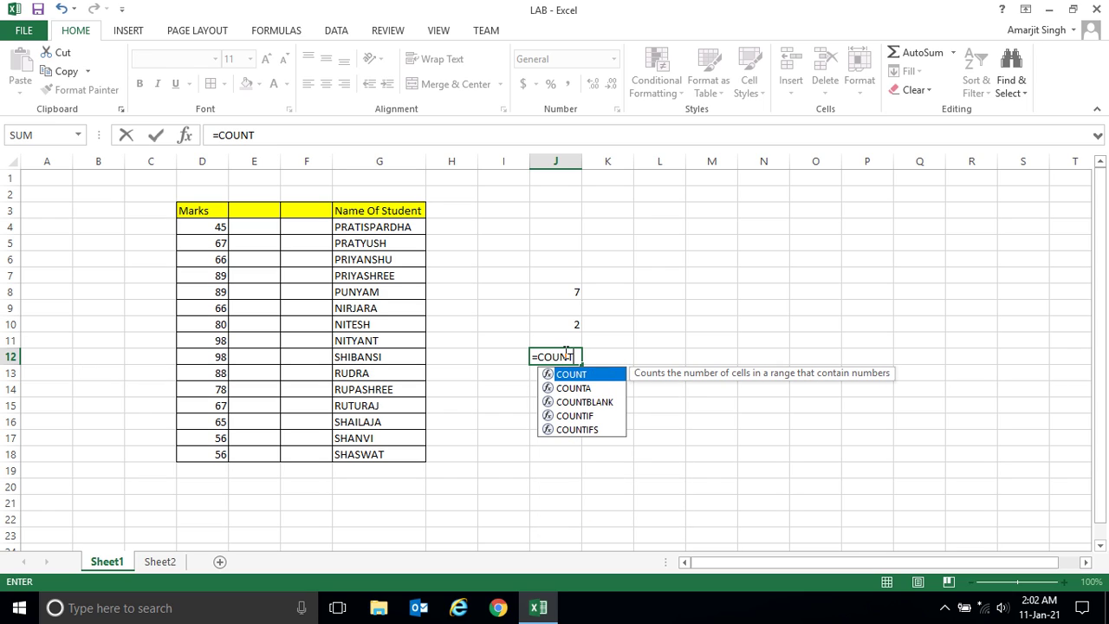
text(IF()
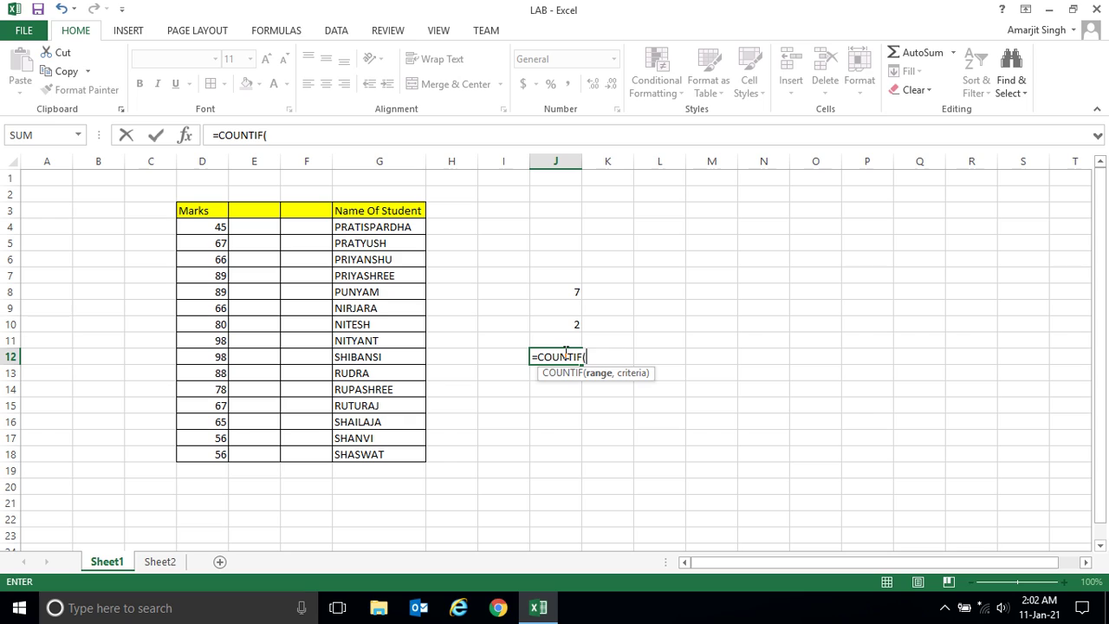
drag(217, 223, 193, 452)
text(,)
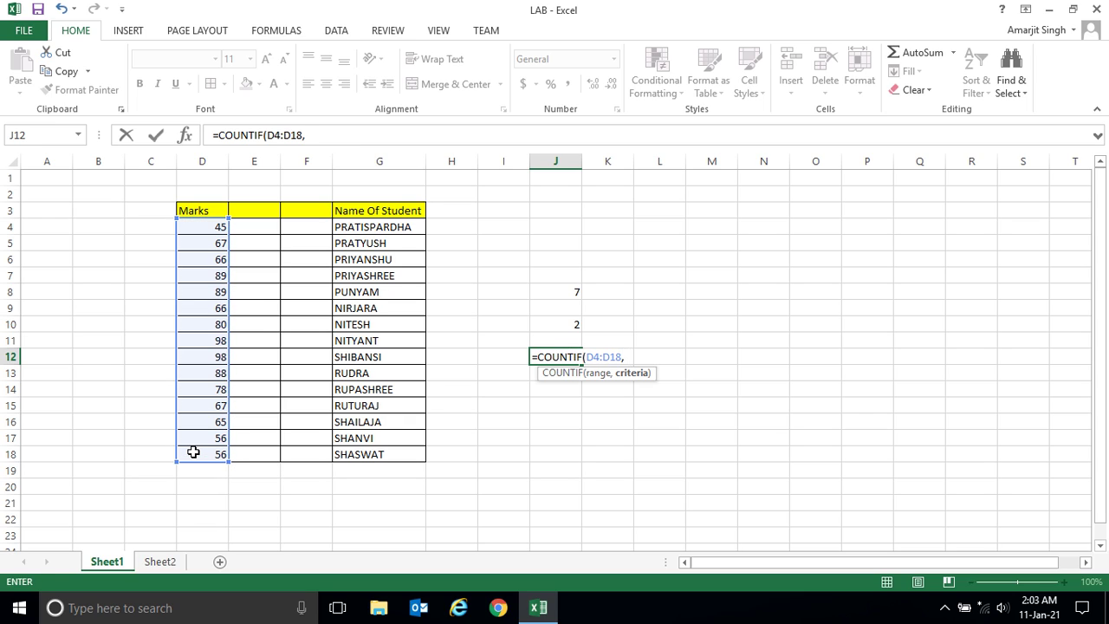
text("=60"))
key(Return)
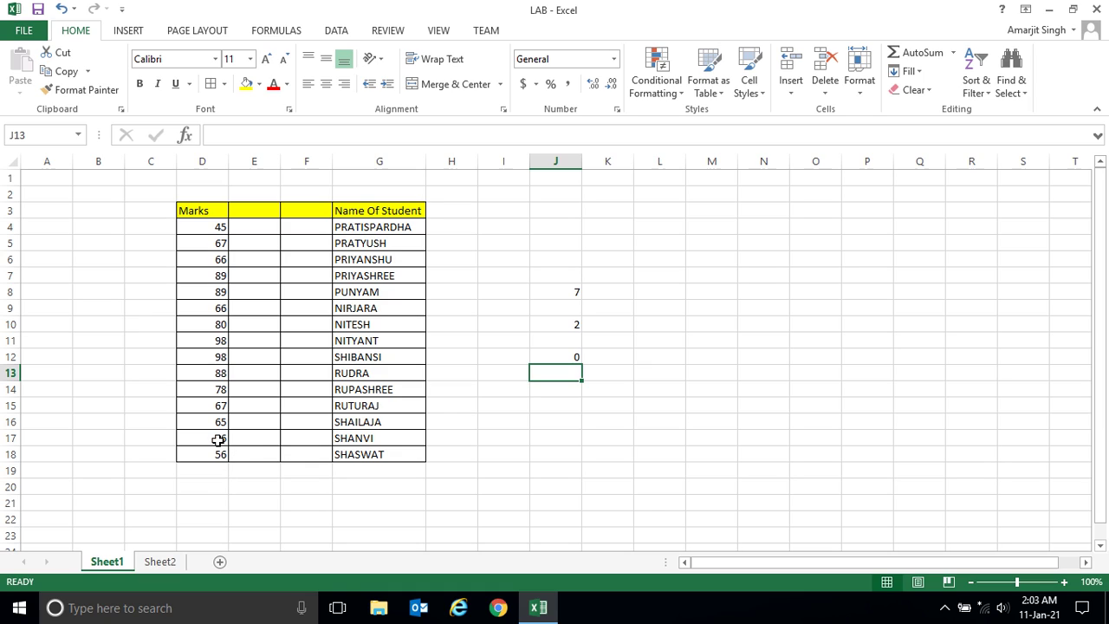
Step: Review the marks in D17:D18 and D11:D12, and change the COUNTIF criterion in J12 to "=98"
drag(219, 439, 219, 455)
drag(220, 343, 221, 364)
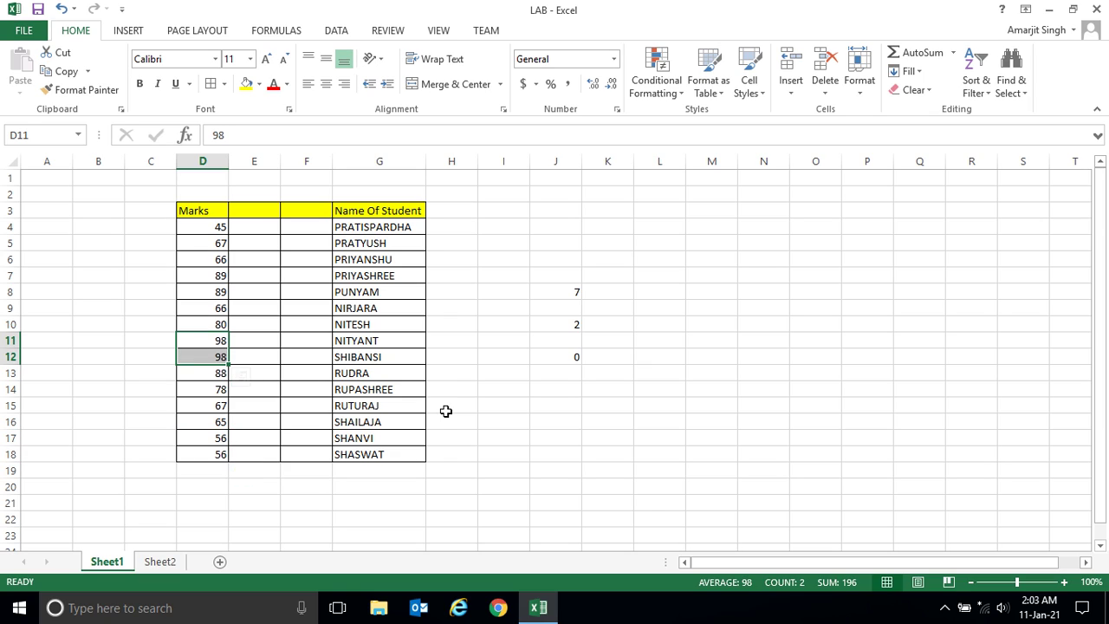
click(549, 361)
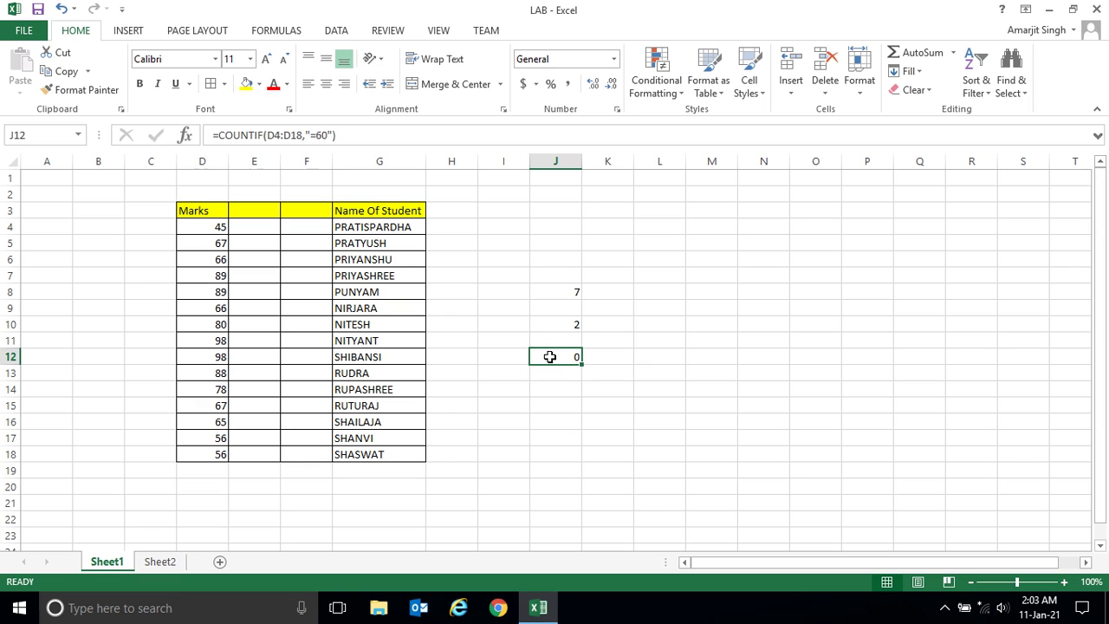
double_click(549, 357)
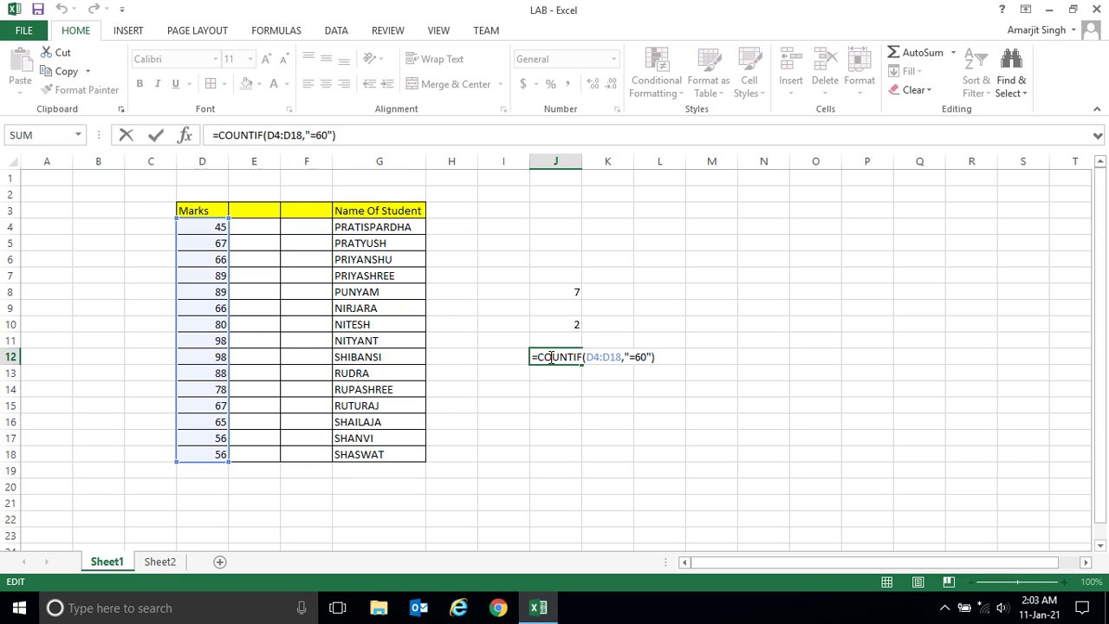
click(648, 357)
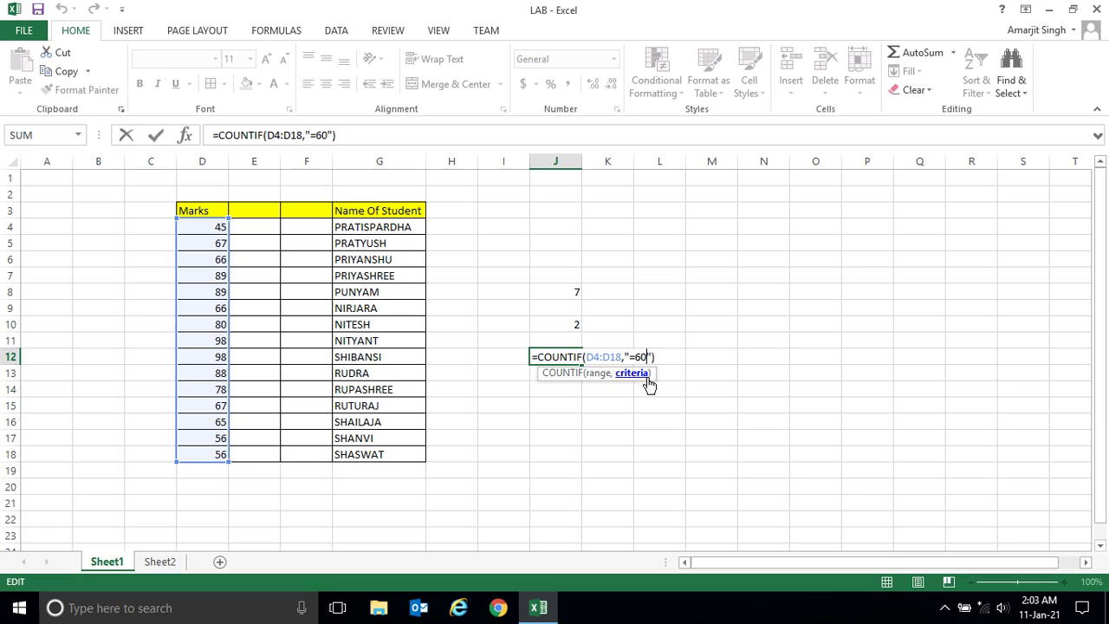
key(BackSpace)
key(BackSpace)
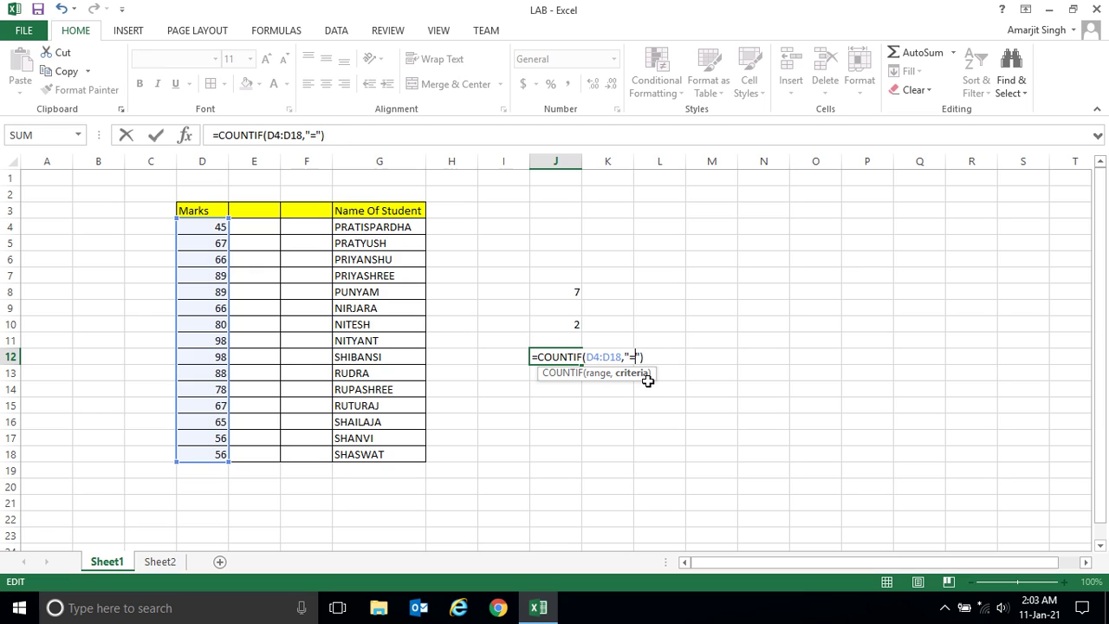
text(98)
key(Return)
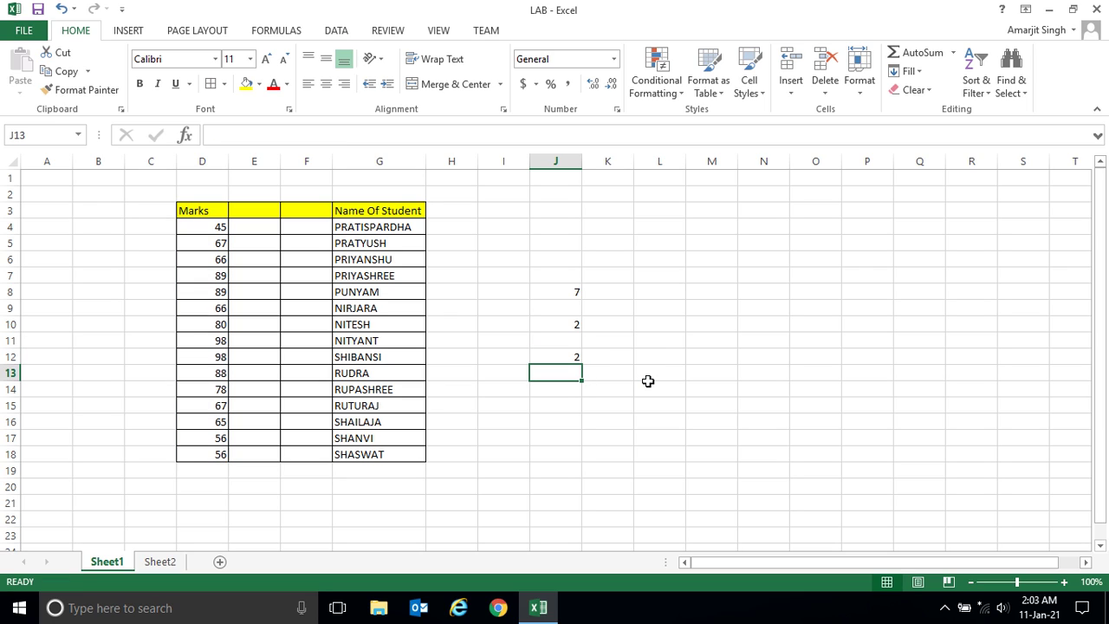
Step: Check the COUNTIF formula in J12 against the marks in D11:D12, leaving the formula as it is
click(551, 357)
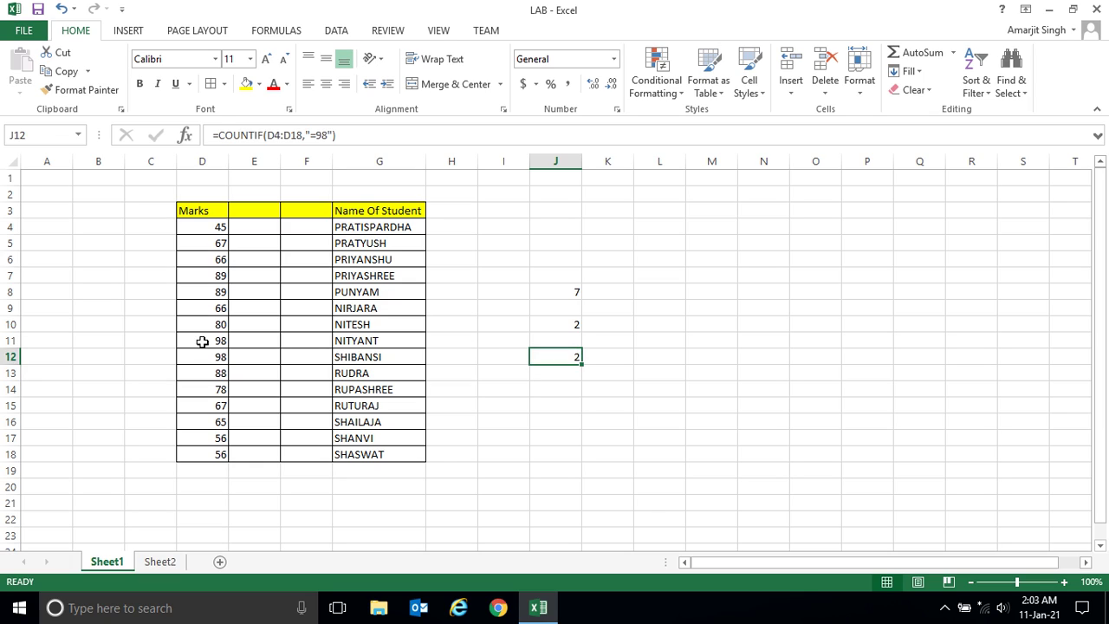
drag(202, 342, 206, 358)
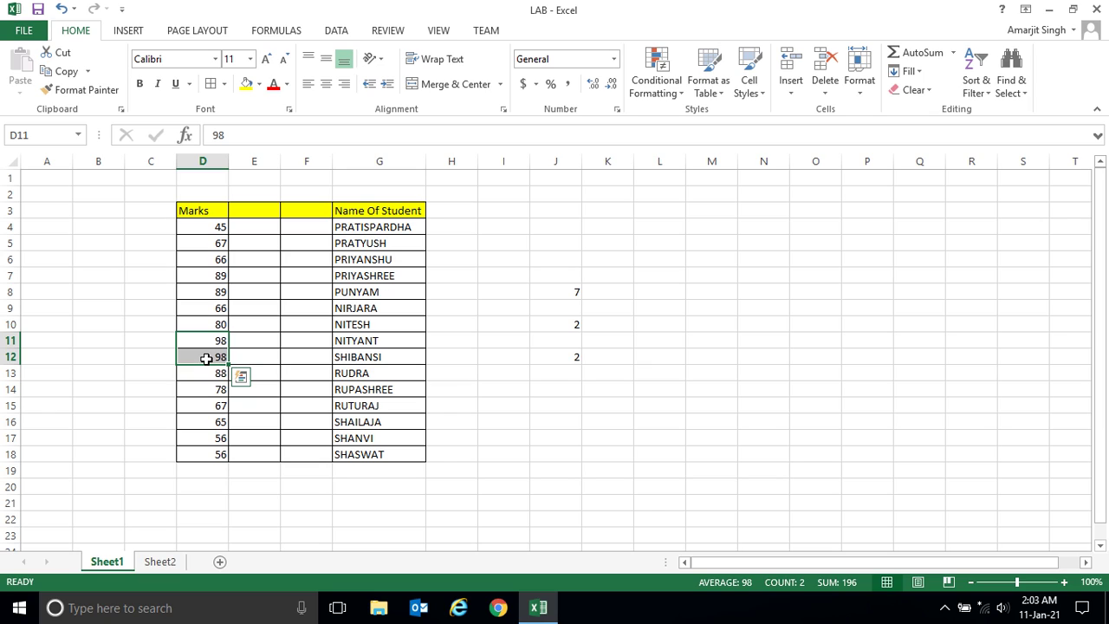
click(597, 356)
click(568, 356)
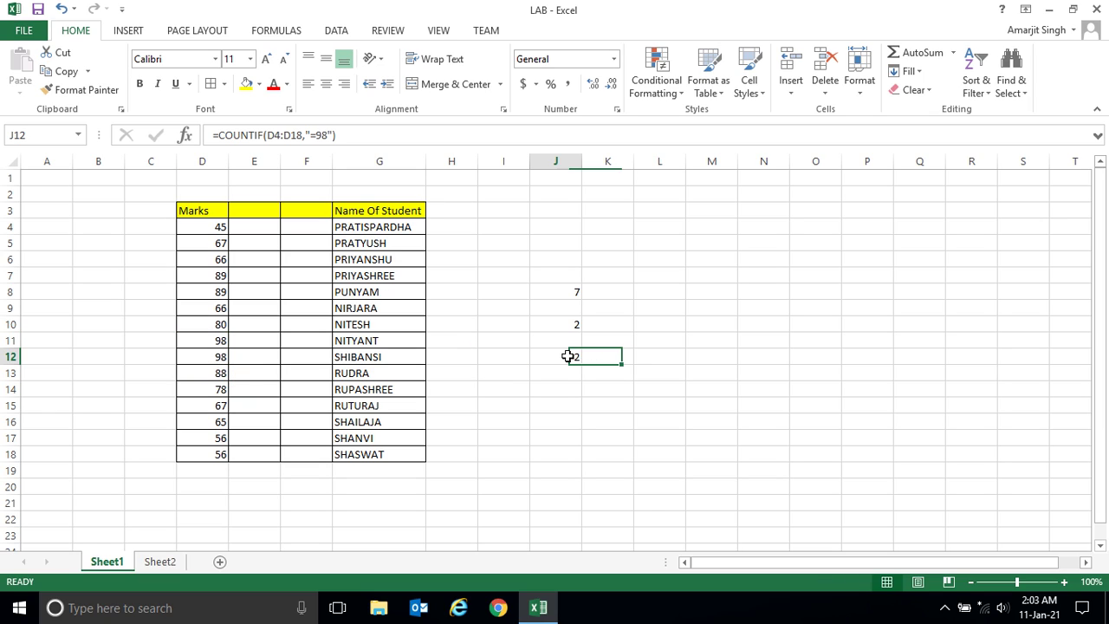
double_click(568, 356)
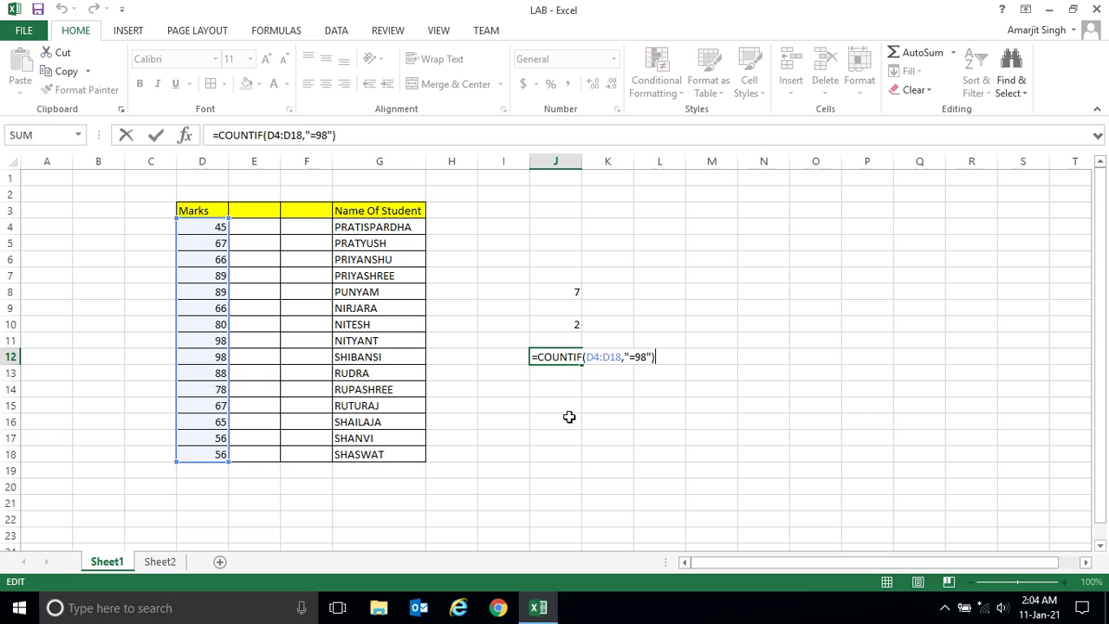
key(Return)
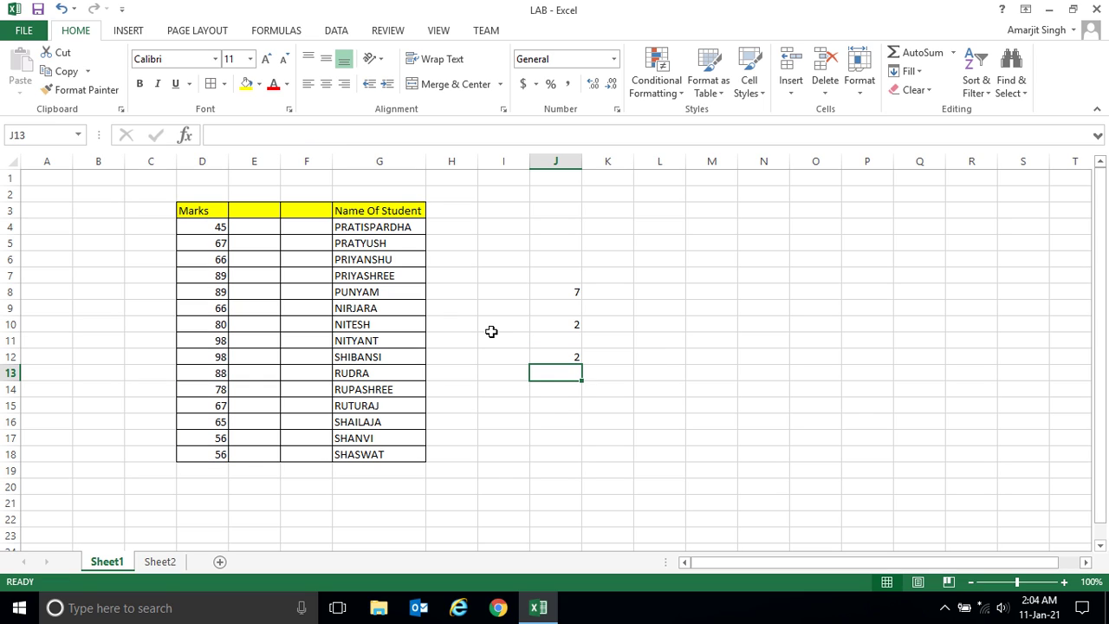
Step: Examine the student names in G4:G18 and the text entry in G8 as a possible range for counting
drag(366, 225, 376, 453)
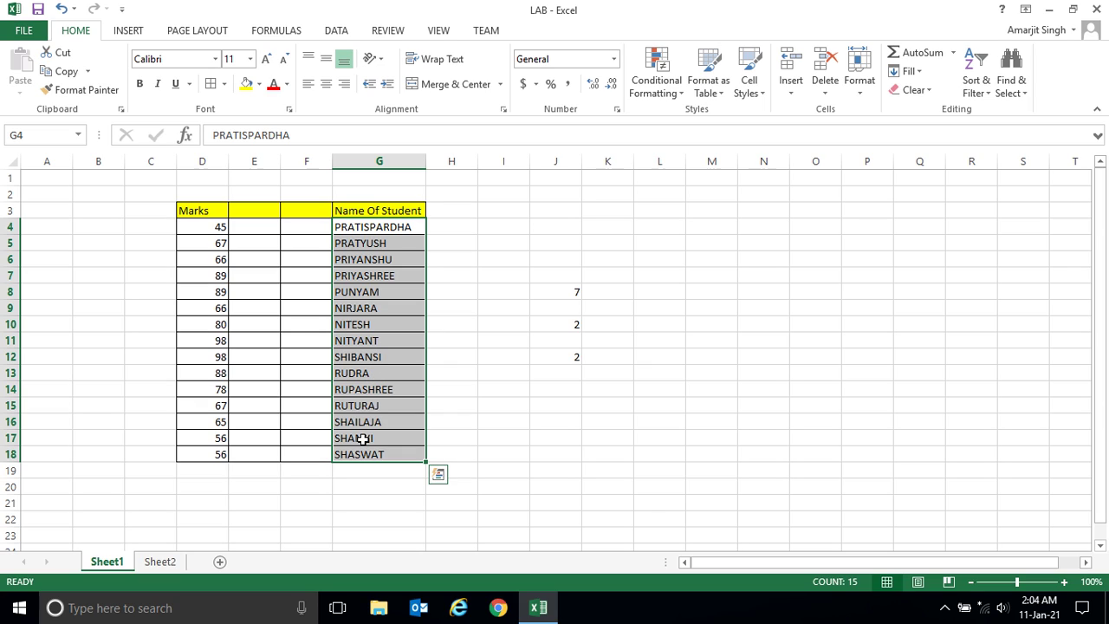
click(392, 292)
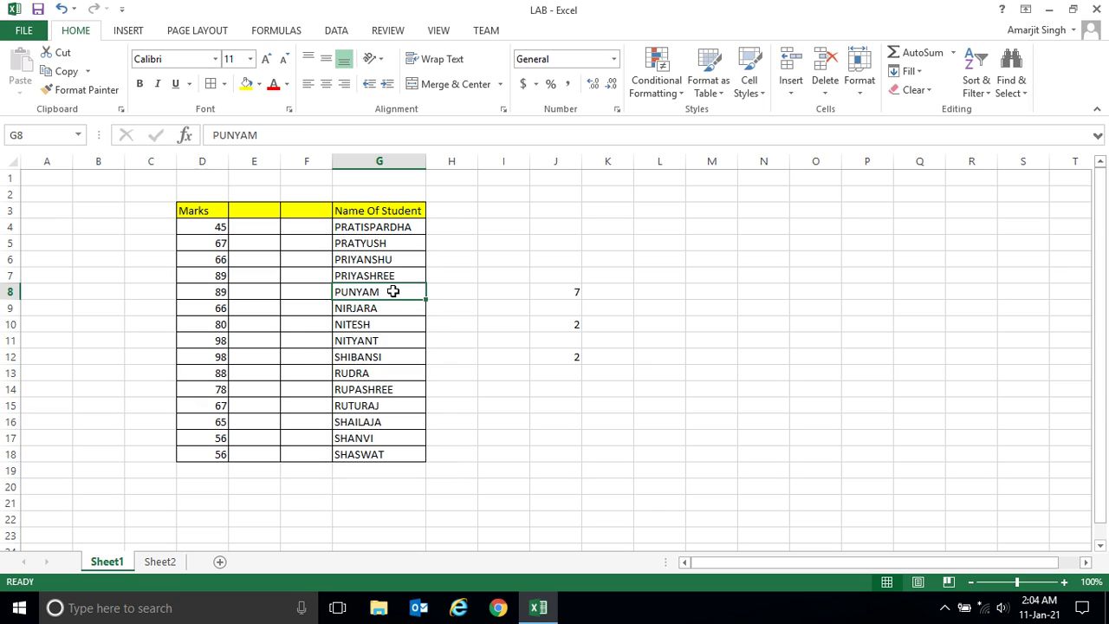
double_click(364, 292)
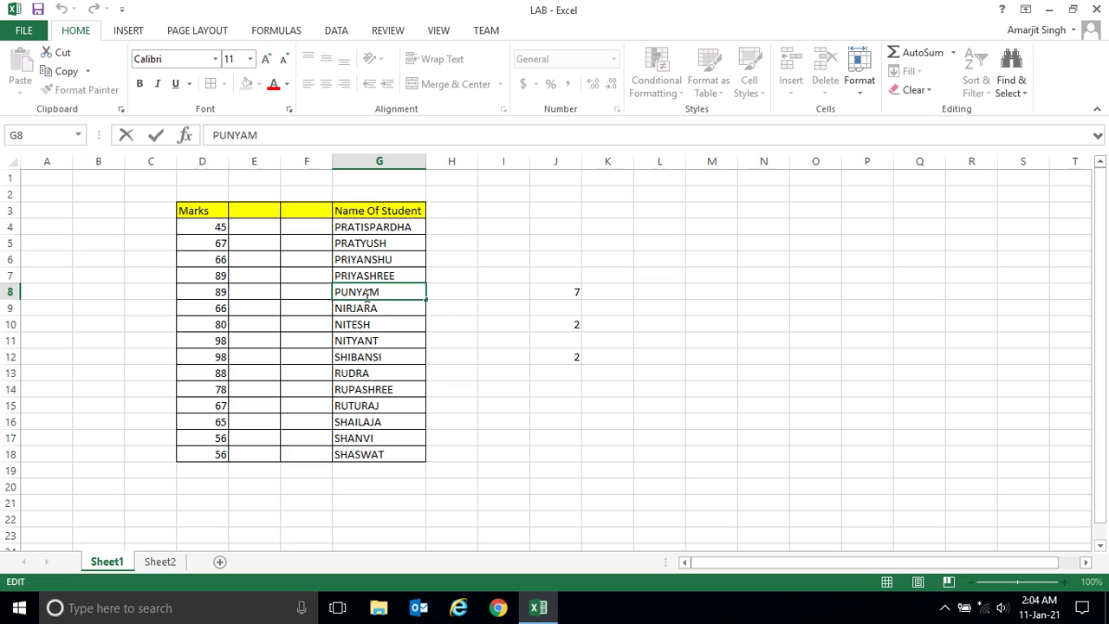
double_click(359, 292)
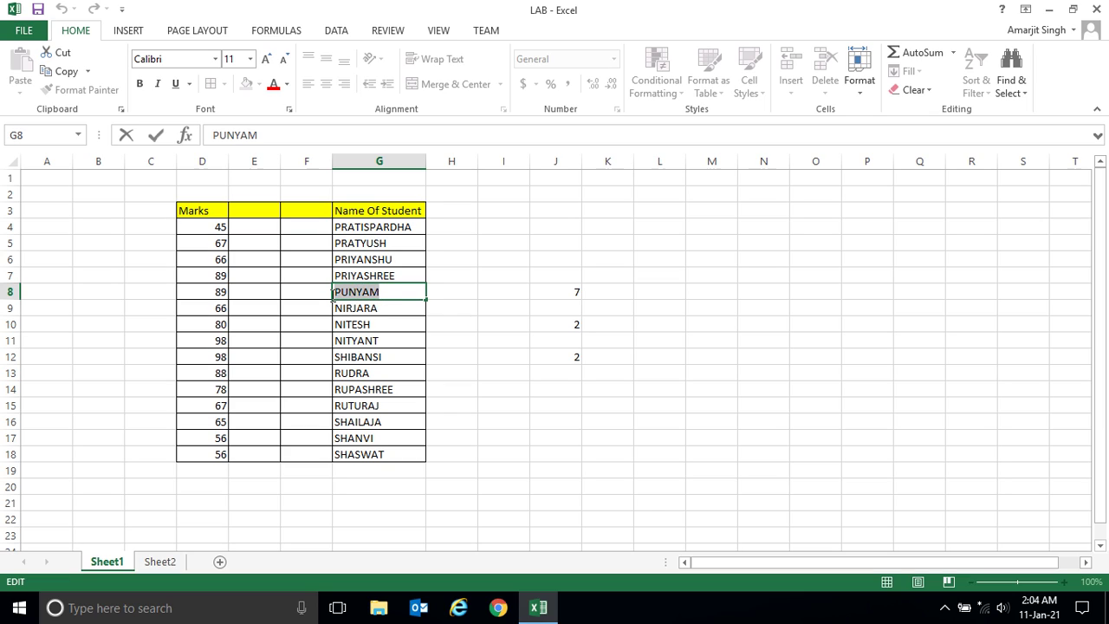
click(456, 279)
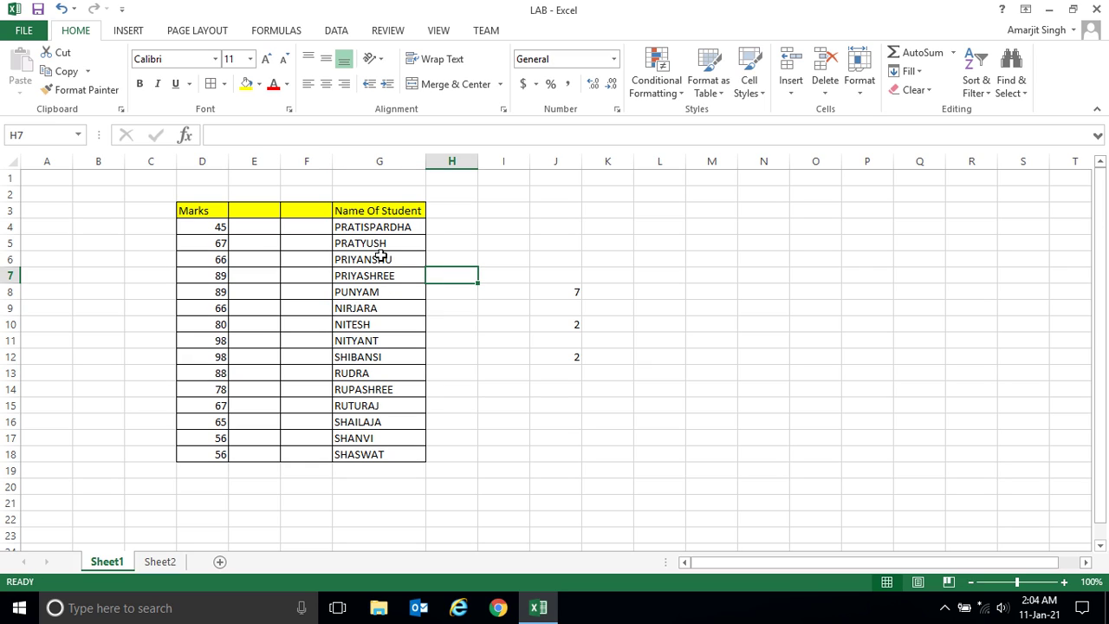
drag(379, 227, 367, 450)
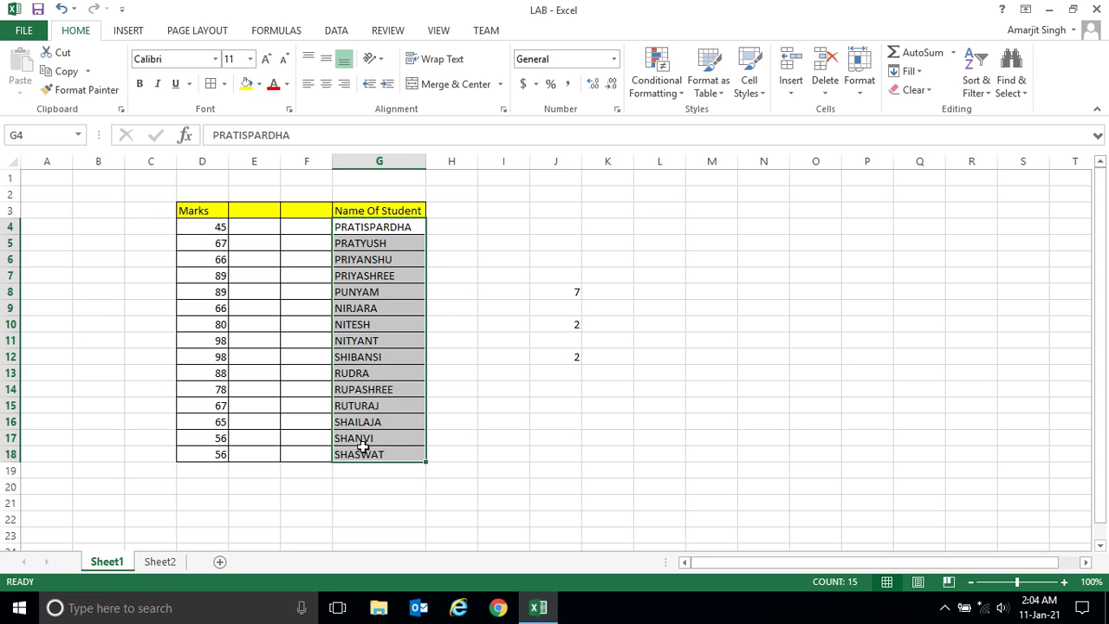